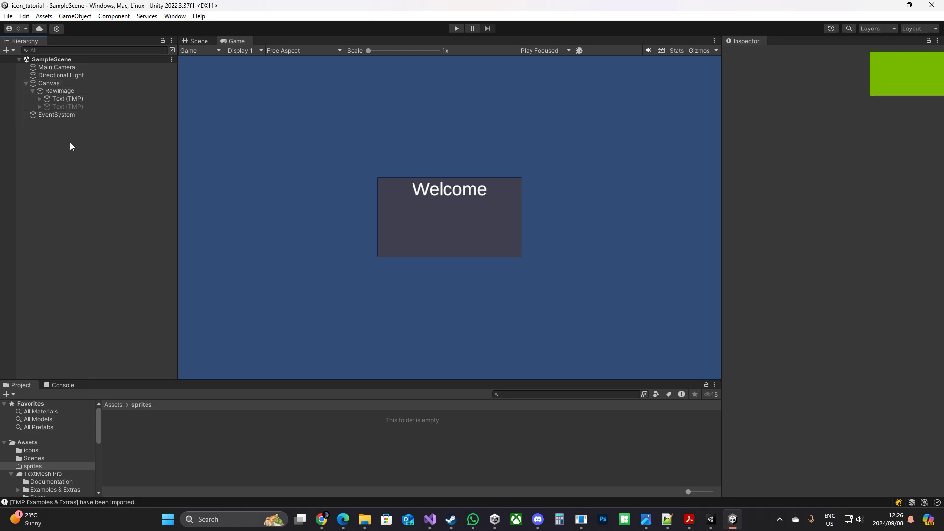
# Step: Add a Text - TextMeshPro object under RawImage, showing 'New Text' below Welcome
pyautogui.click(62, 94)
pyautogui.rightClick(62, 93)
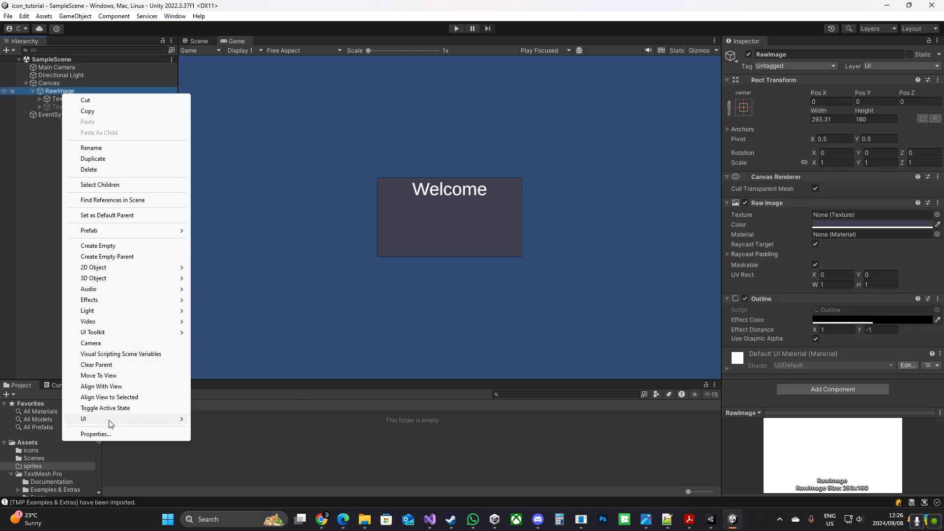
pyautogui.moveTo(110, 420)
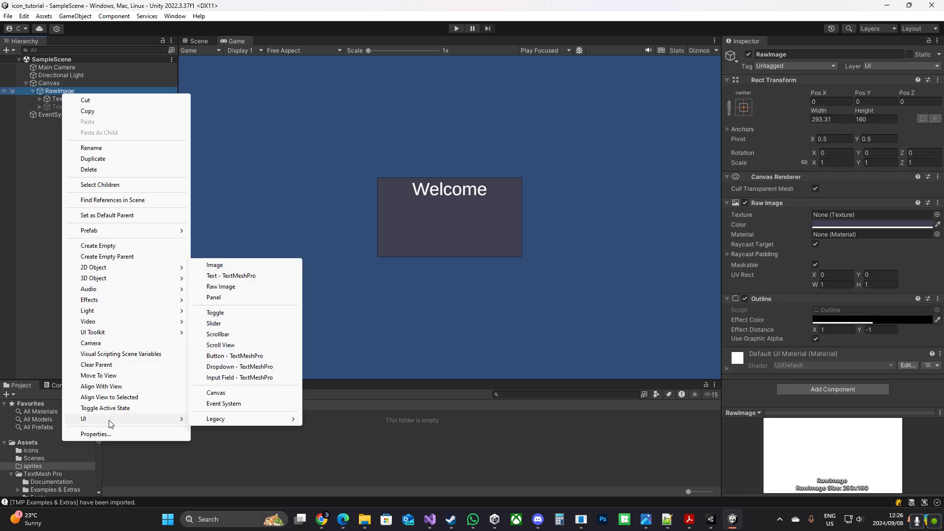
pyautogui.click(234, 276)
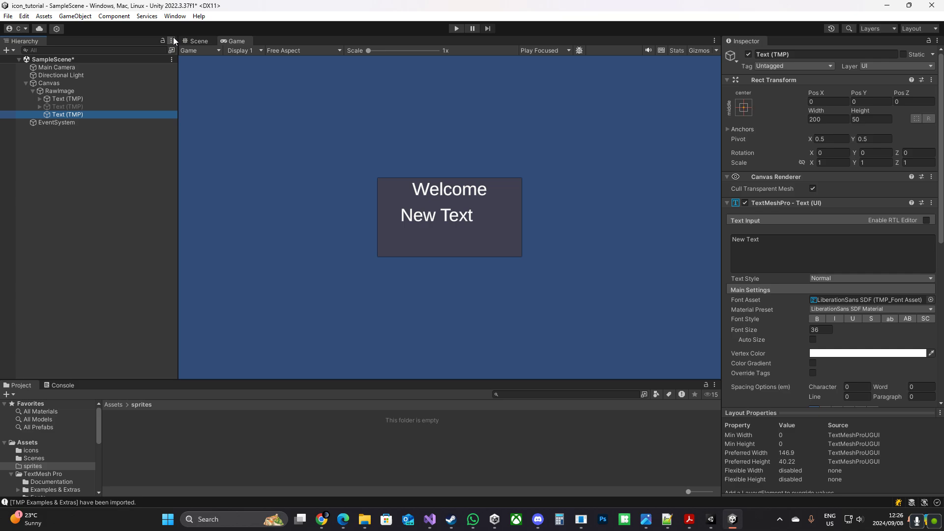
pyautogui.click(176, 17)
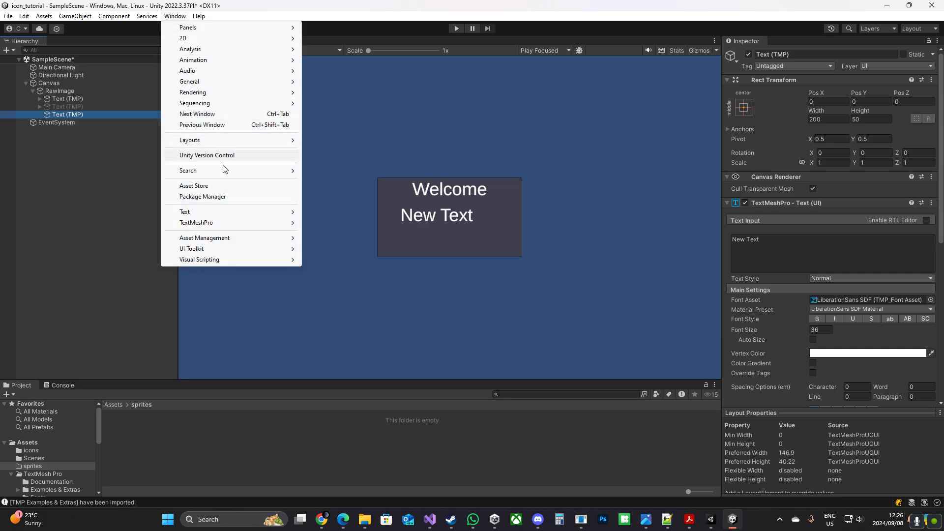
pyautogui.moveTo(202, 224)
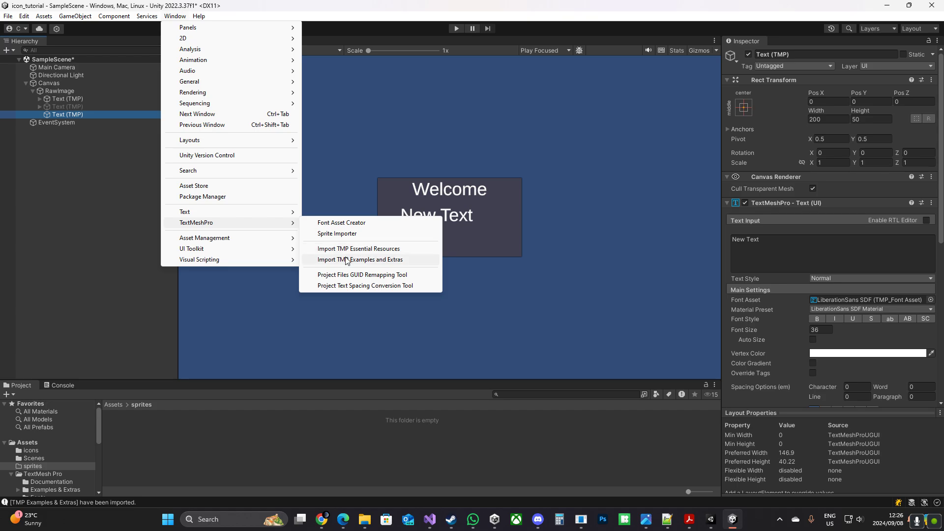
pyautogui.click(119, 335)
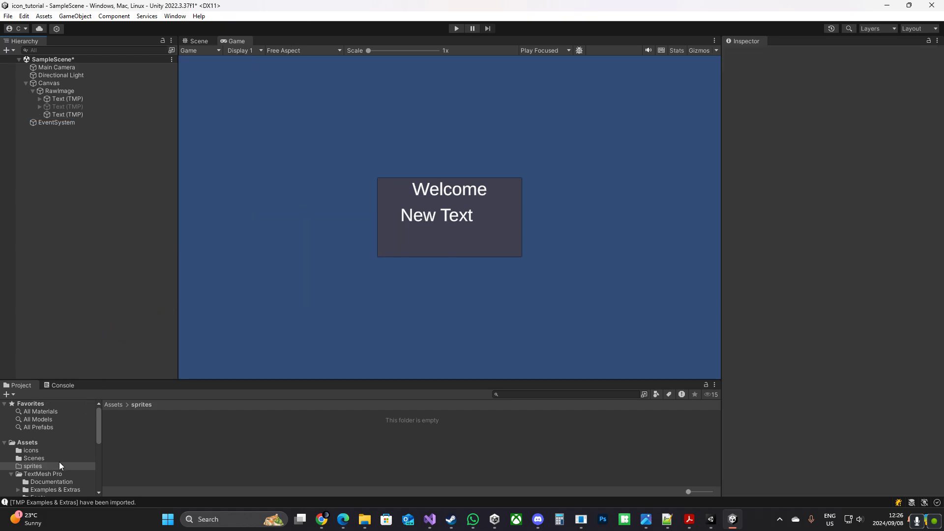
pyautogui.click(45, 474)
pyautogui.scroll(-2, 76, 450)
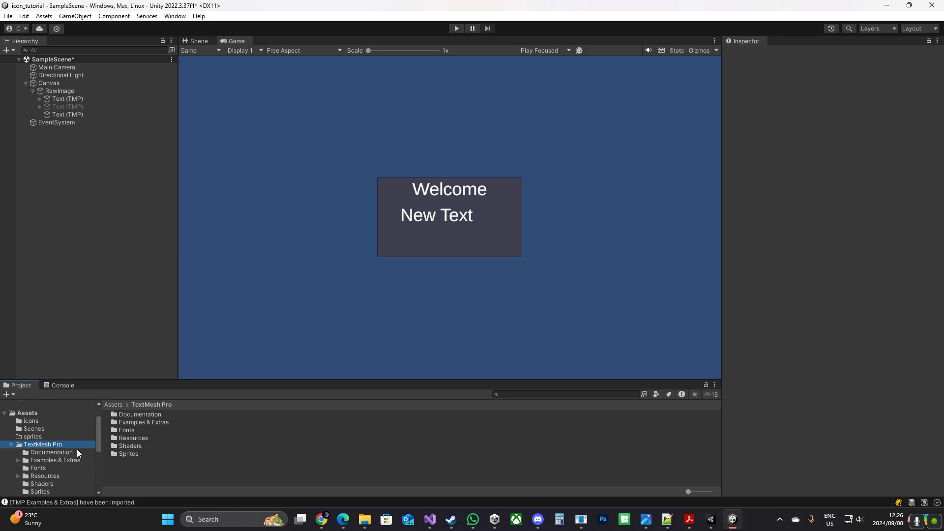
pyautogui.scroll(2, 75, 450)
pyautogui.click(73, 114)
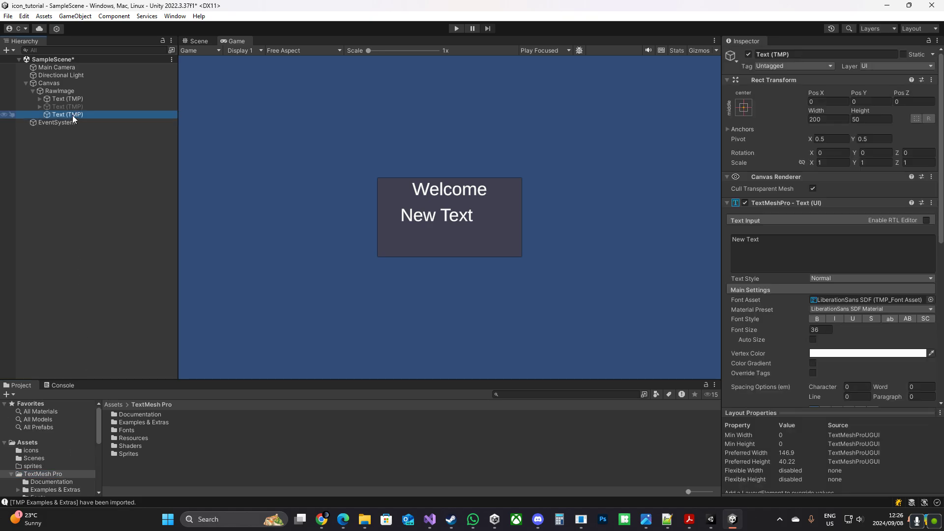
pyautogui.click(33, 465)
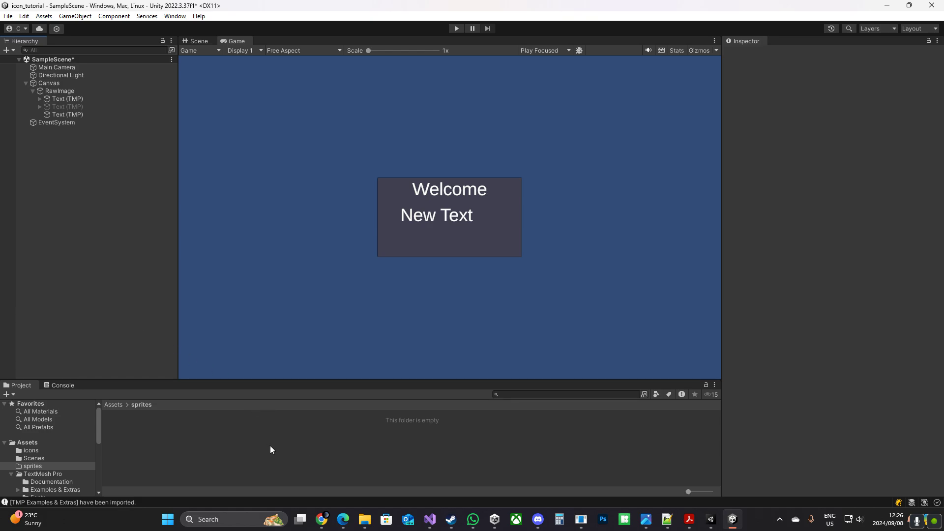
# Step: Import mouse_left.png from File Explorer into the sprites folder
pyautogui.click(364, 519)
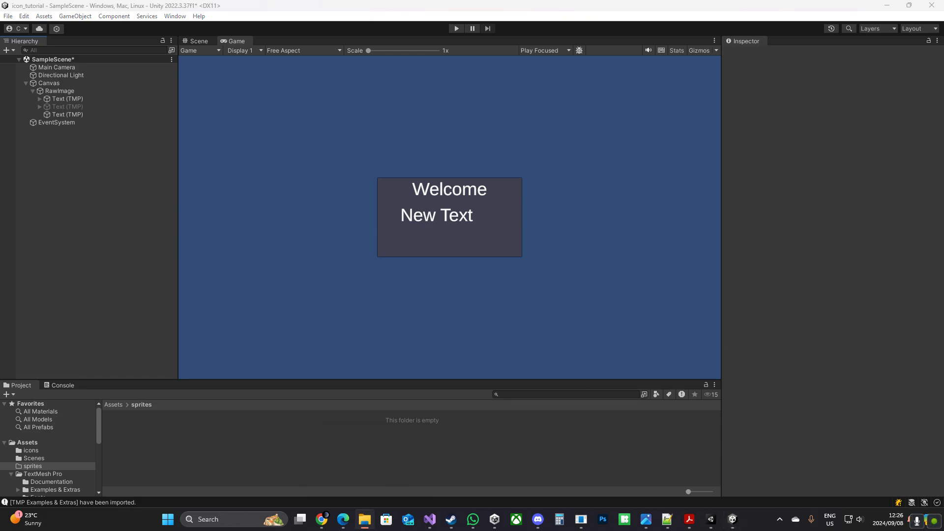
pyautogui.moveTo(532, 353); pyautogui.dragTo(143, 437)
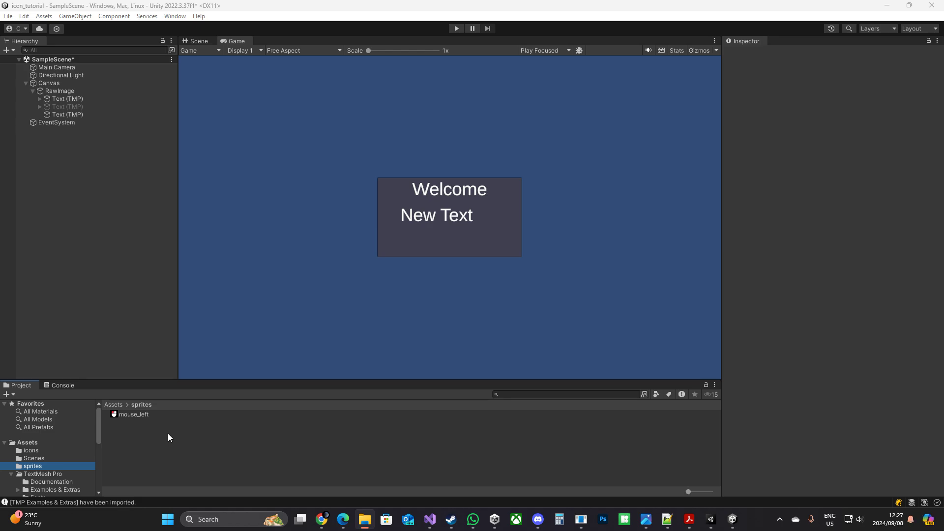
pyautogui.click(143, 414)
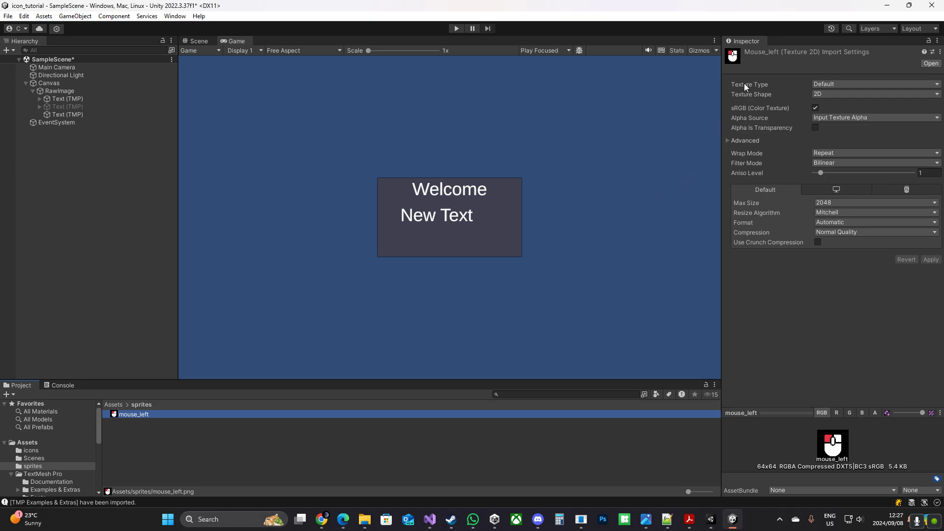
# Step: Set mouse_left's Texture Type to Sprite (2D and UI) and its pivot to Bottom Left
pyautogui.click(823, 84)
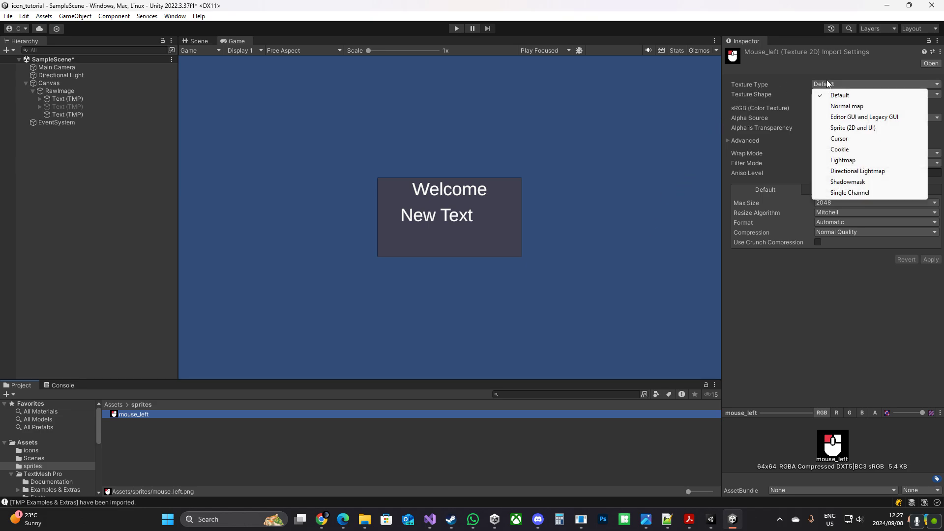
pyautogui.click(845, 129)
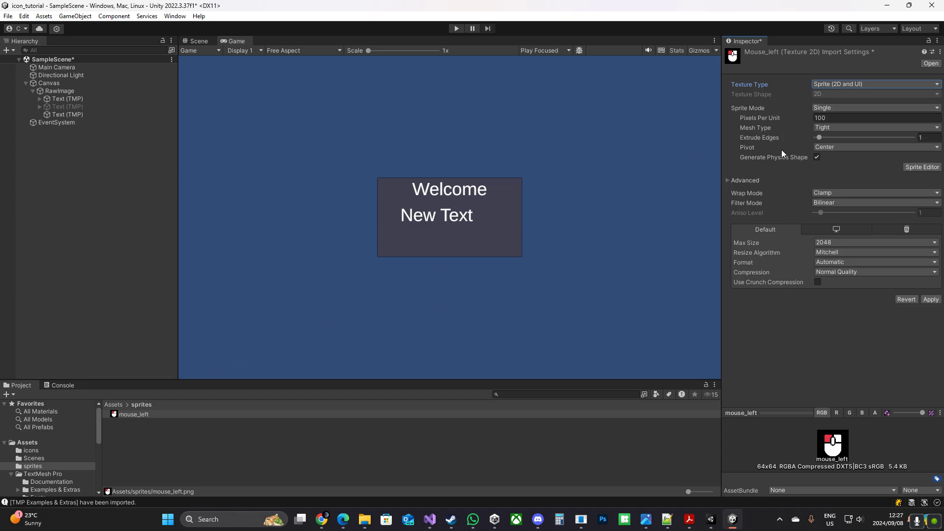
pyautogui.click(842, 148)
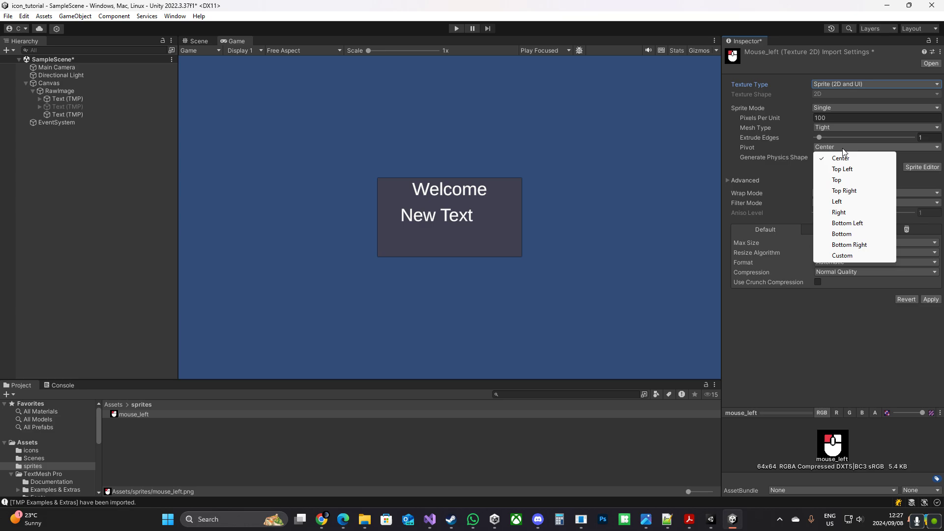
pyautogui.click(847, 223)
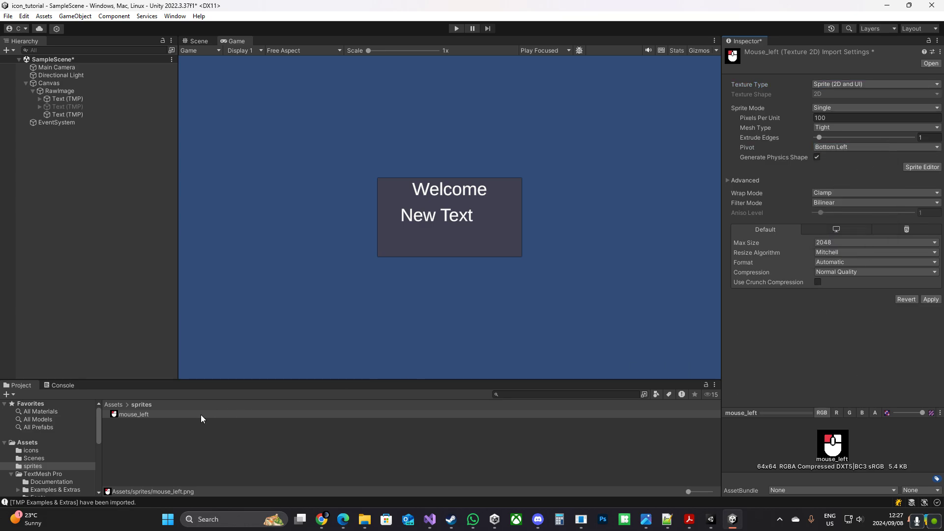
pyautogui.click(180, 413)
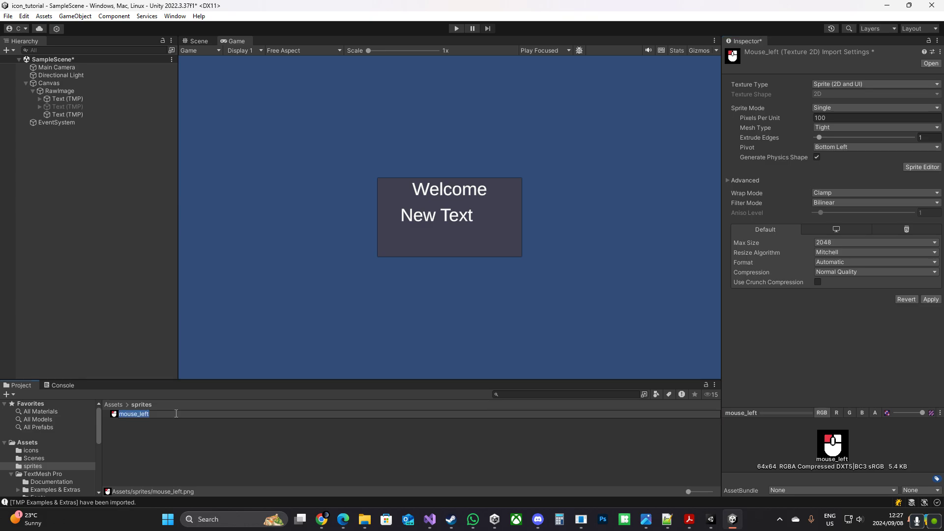
# Step: Create a mouse_left TMP Sprite Asset, save the import settings, and update it to list the mouse_left glyph
pyautogui.click(155, 415)
pyautogui.rightClick(156, 414)
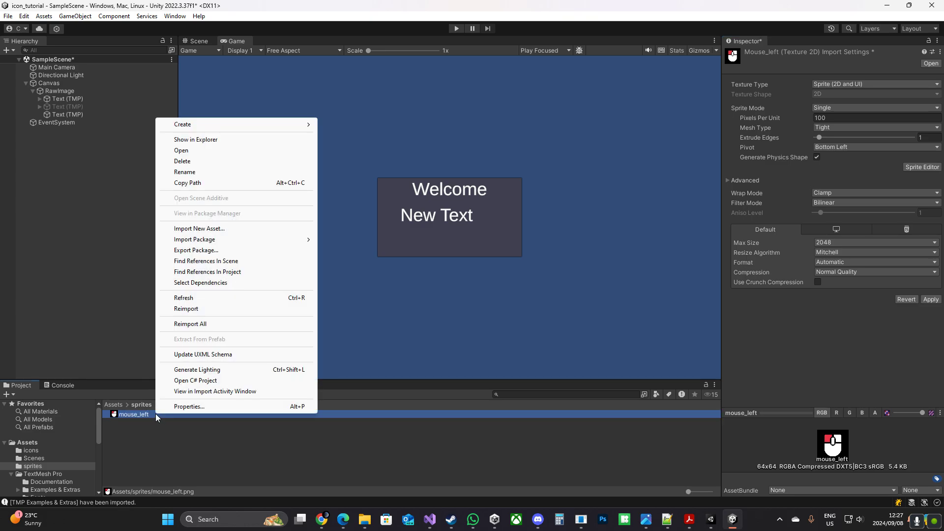
pyautogui.moveTo(212, 126)
pyautogui.moveTo(402, 171)
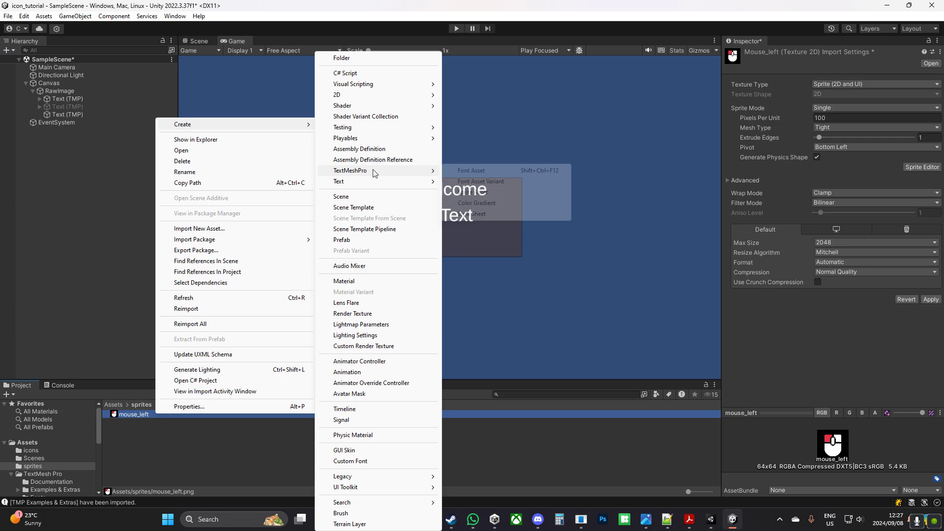
pyautogui.click(473, 192)
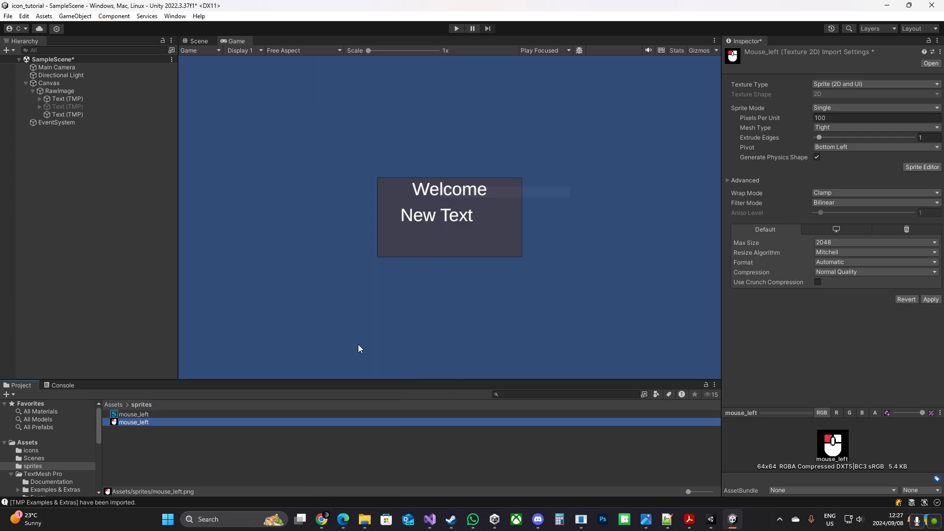
pyautogui.click(145, 414)
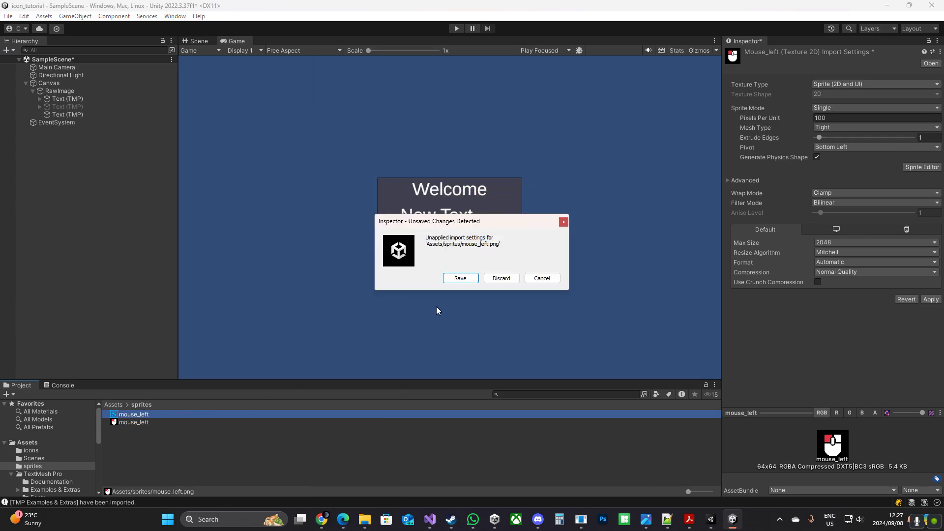
pyautogui.click(460, 279)
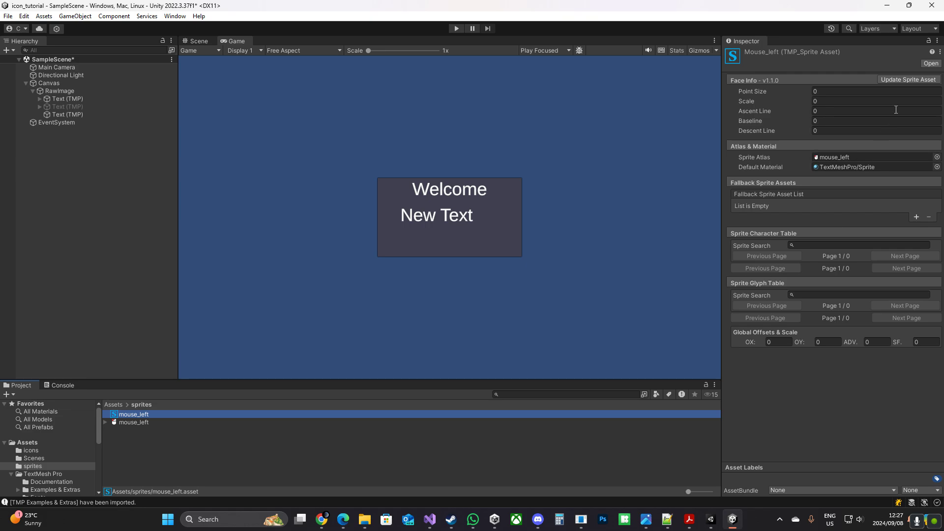
pyautogui.click(900, 79)
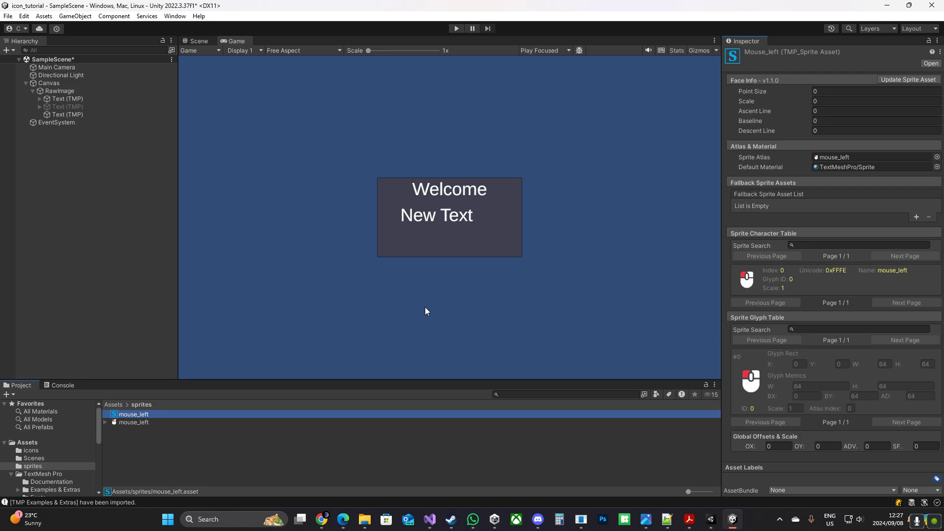
# Step: Assign the mouse_left sprite asset to the New Text object's Sprite Asset field in Extra Settings
pyautogui.click(75, 113)
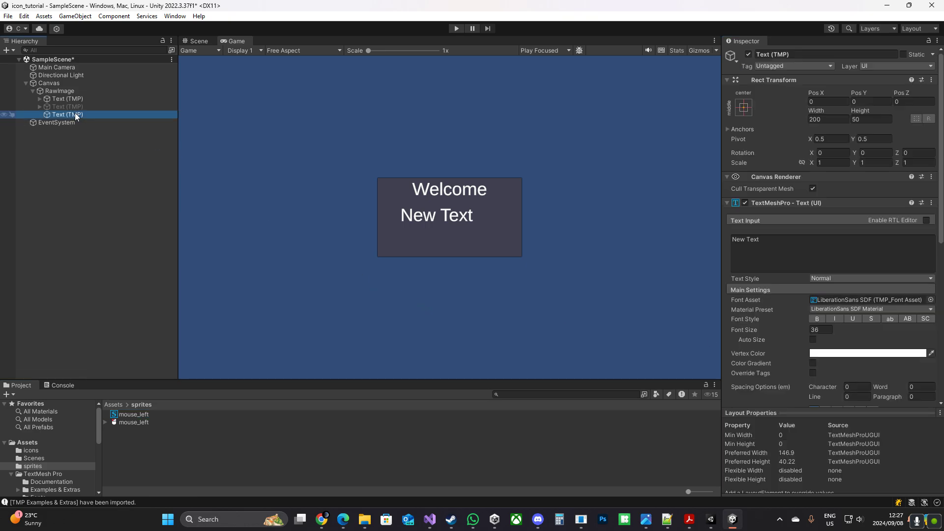
pyautogui.scroll(-6, 768, 282)
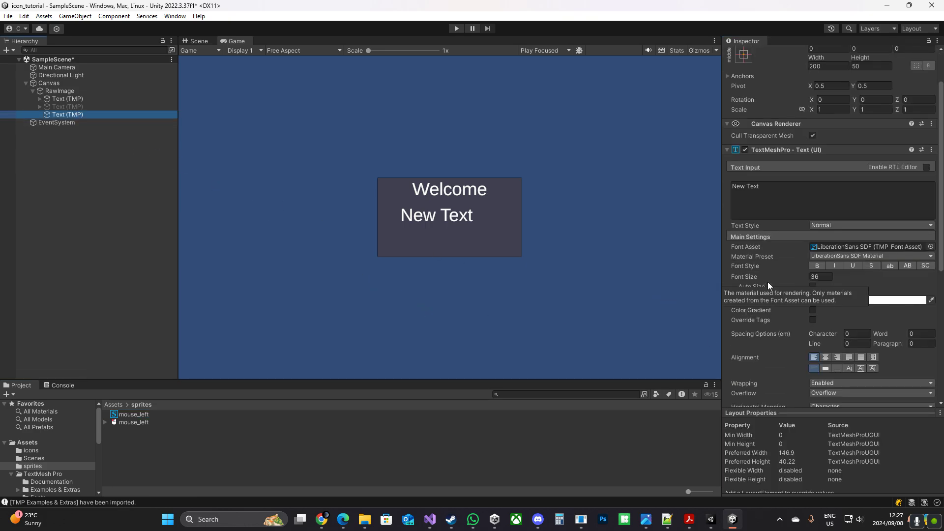
pyautogui.scroll(-5, 768, 282)
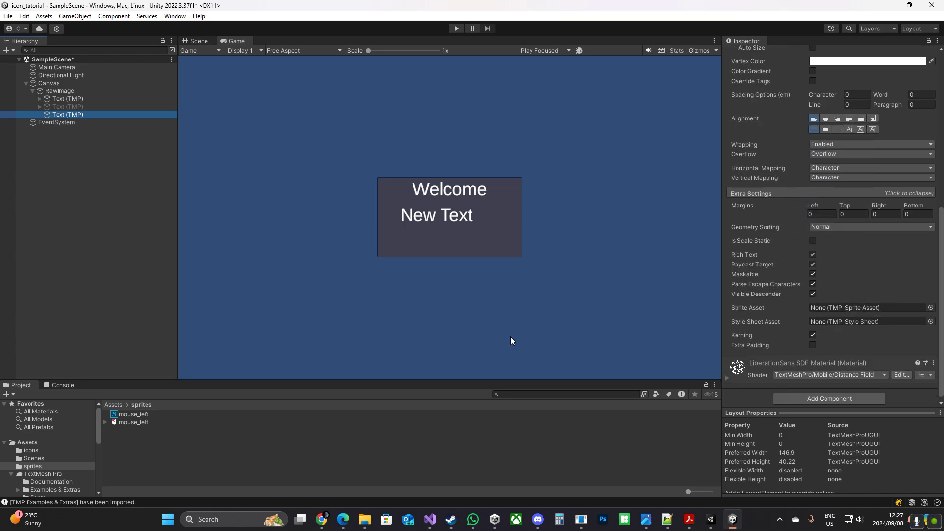
pyautogui.moveTo(153, 415); pyautogui.dragTo(849, 309)
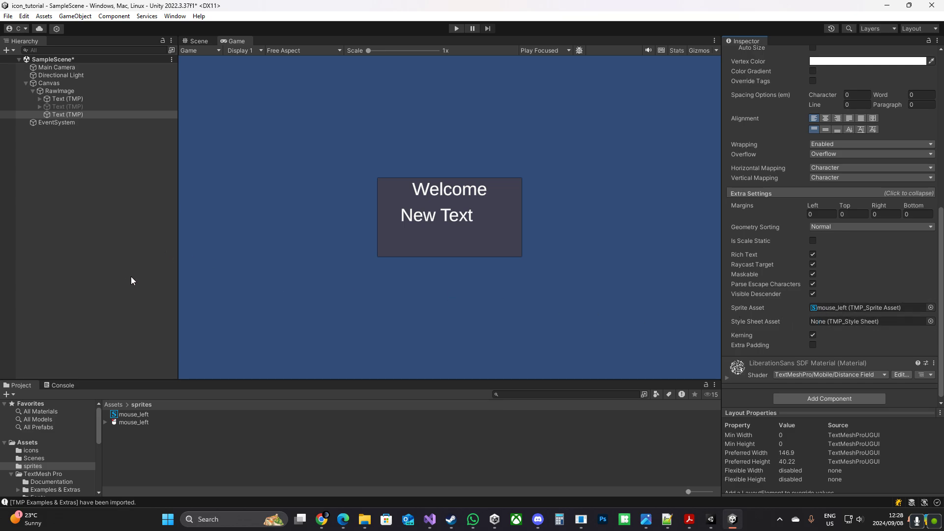
pyautogui.click(86, 240)
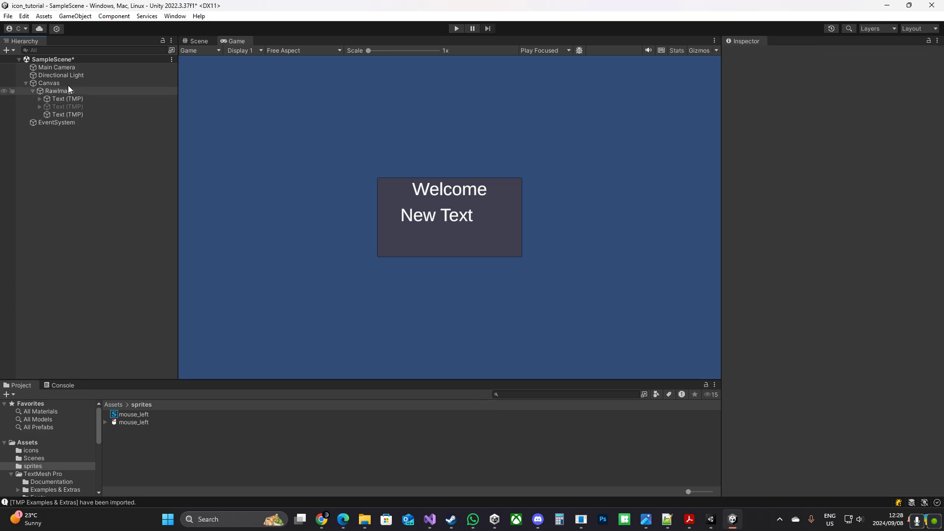
pyautogui.click(24, 16)
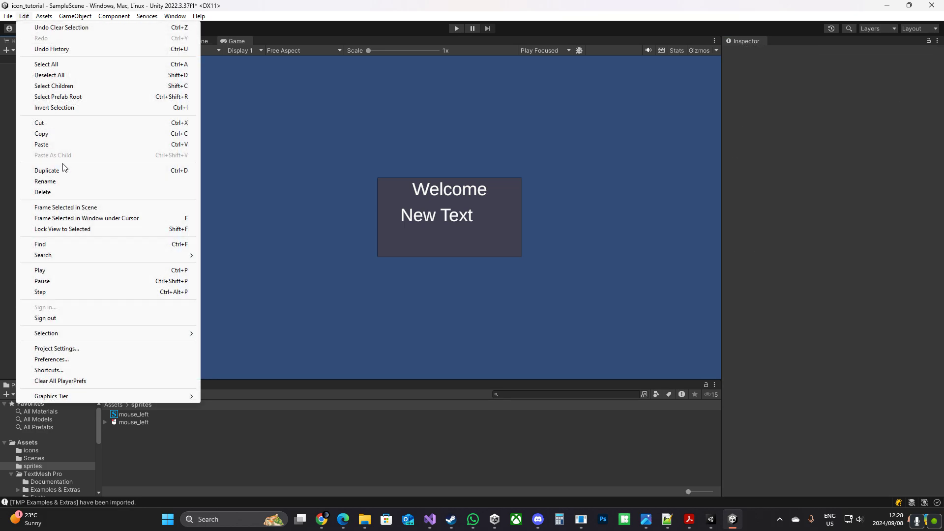
pyautogui.click(77, 348)
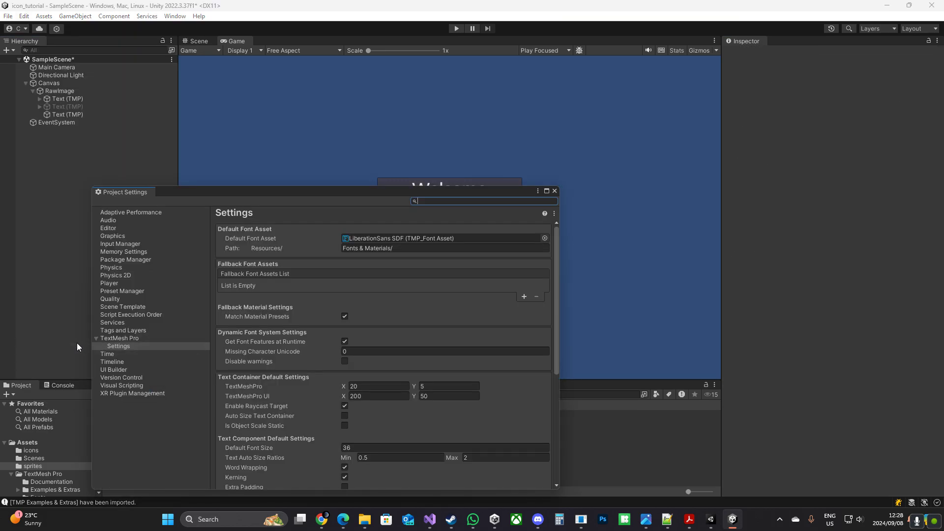
pyautogui.click(120, 338)
pyautogui.click(123, 347)
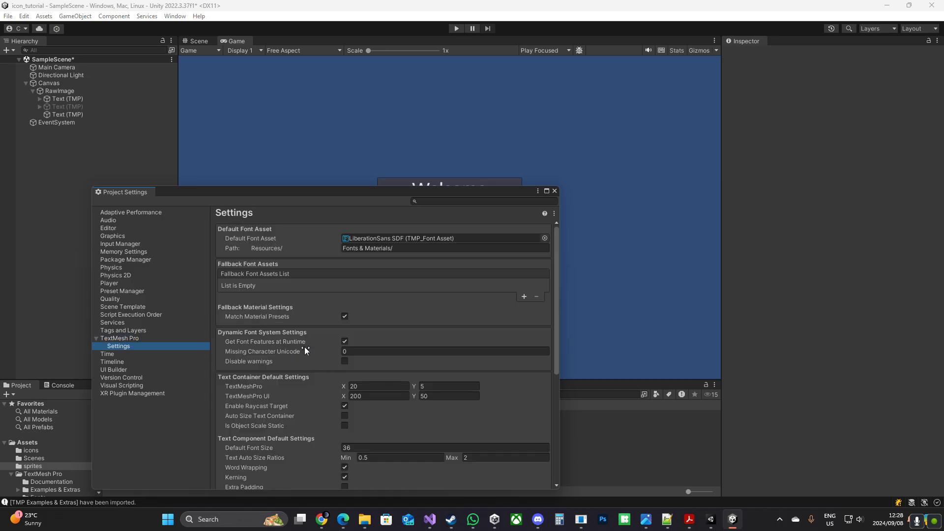
pyautogui.scroll(-5, 305, 346)
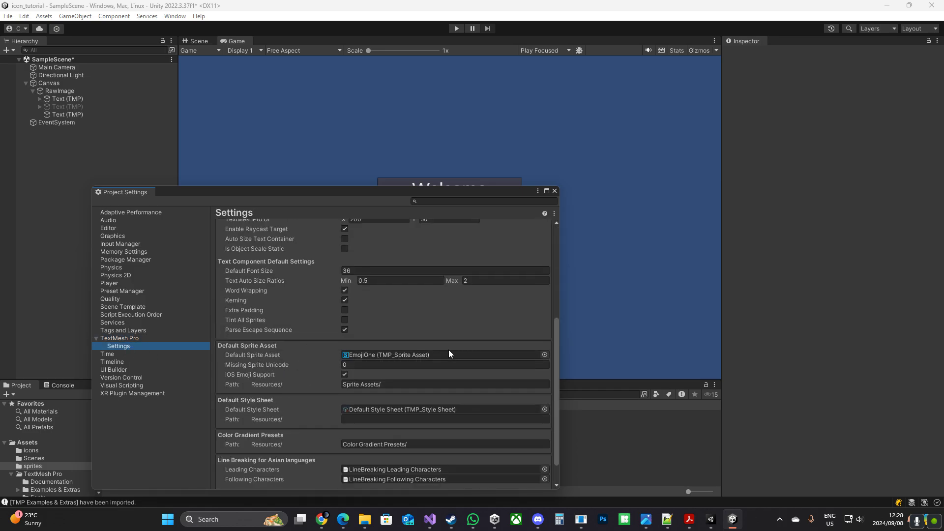
pyautogui.click(554, 191)
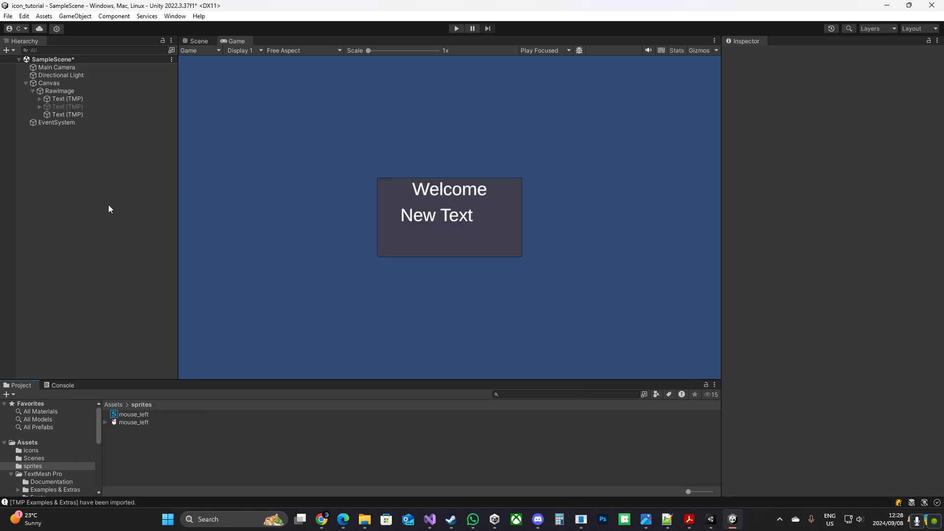
# Step: Check the mouse_left sprite asset, then select the third Text (TMP) label reading New Text
pyautogui.click(146, 416)
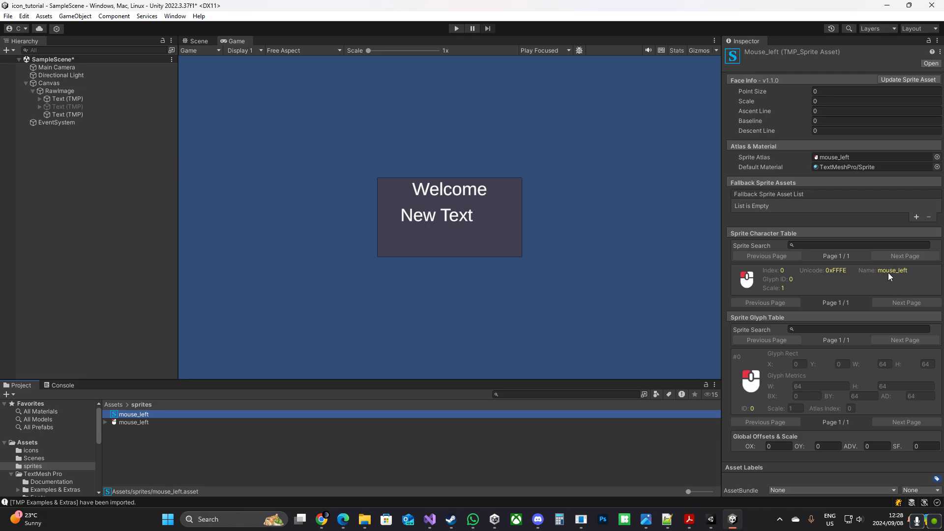
pyautogui.click(85, 114)
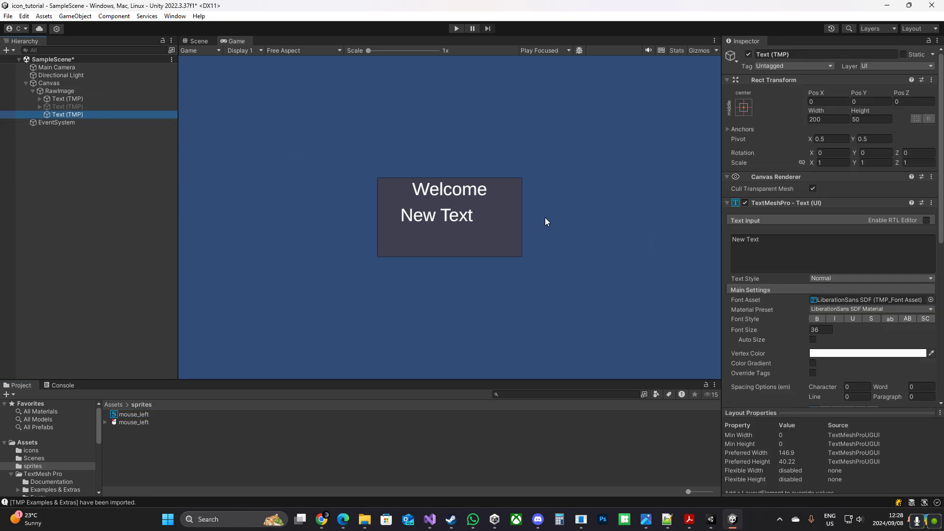
# Step: Set the label's font size to 22 and its text to 'Click <sprite=0> or <sprite name=mouse_left>'
pyautogui.click(830, 328)
pyautogui.write('22')
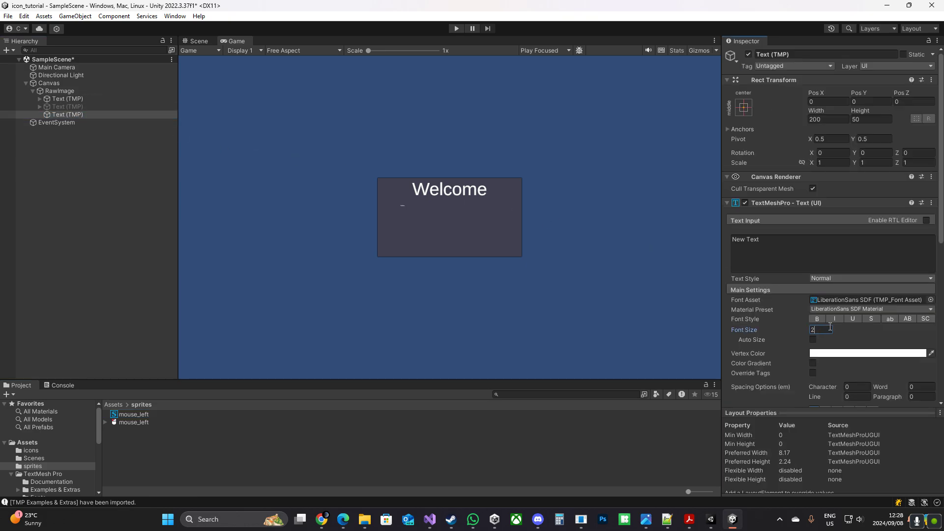
pyautogui.click(784, 252)
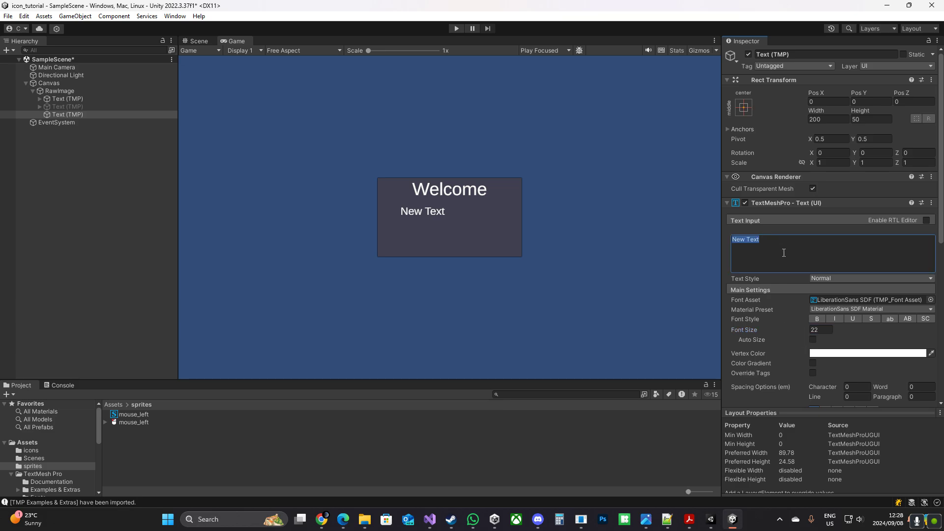
pyautogui.write('Click')
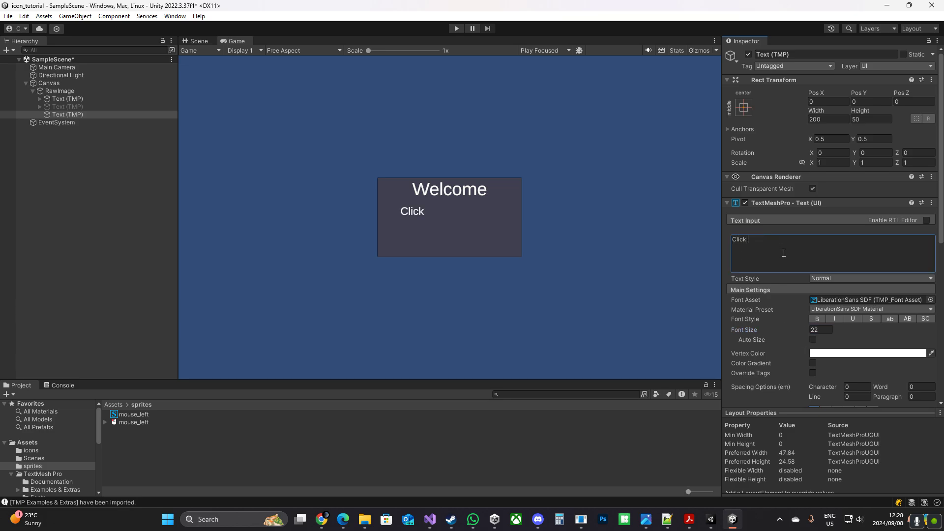
pyautogui.write(' <sprite=0> or <sprit')
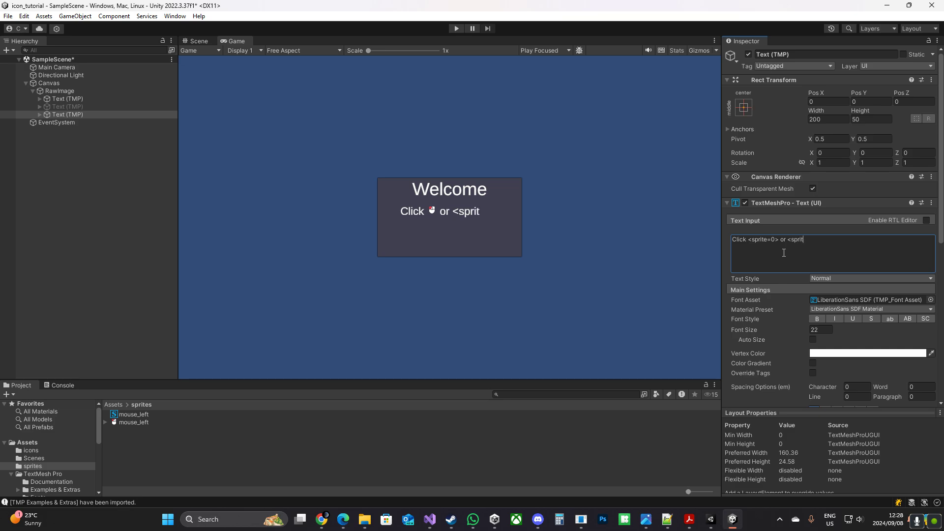
pyautogui.write('e name=mous')
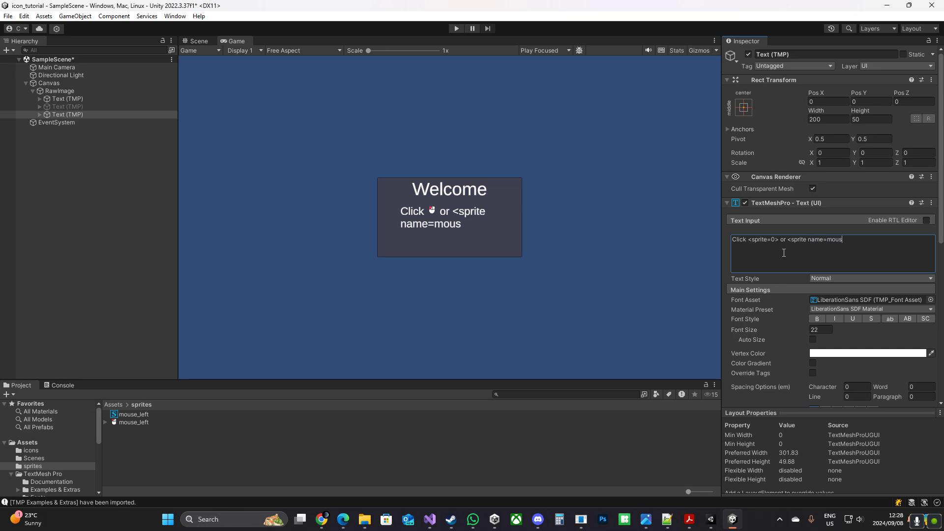
pyautogui.write('e_left>')
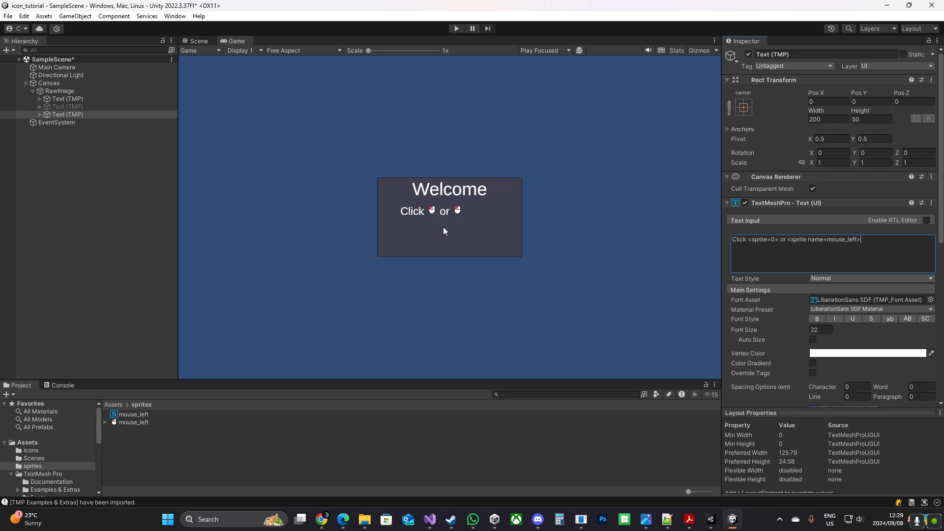
pyautogui.click(431, 218)
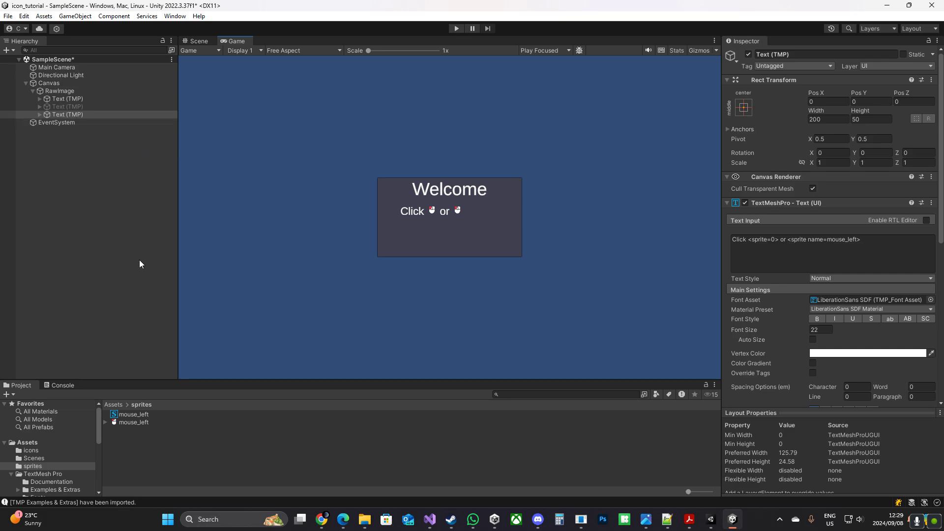
pyautogui.click(152, 415)
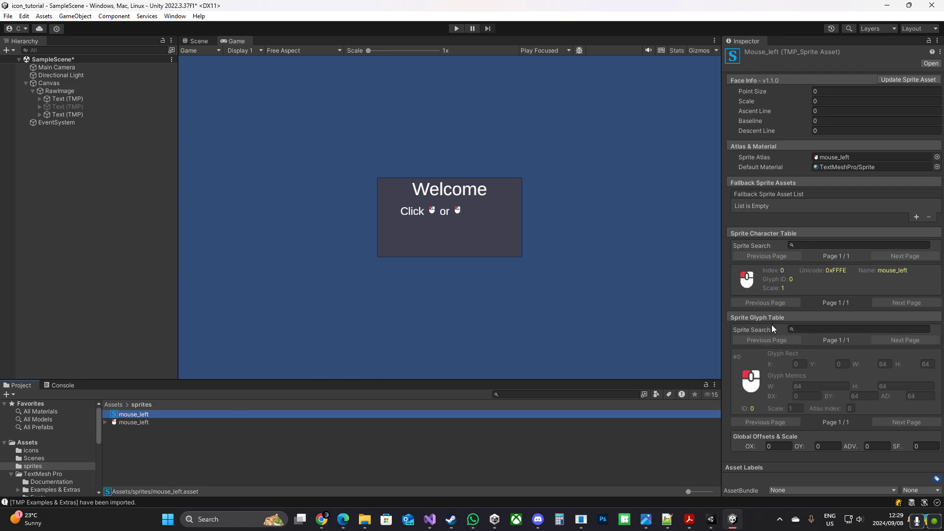
# Step: Set the mouse_left glyph metrics to BX -2.5, BY 51.84, AD 71.4 and scale 1.4
pyautogui.click(811, 376)
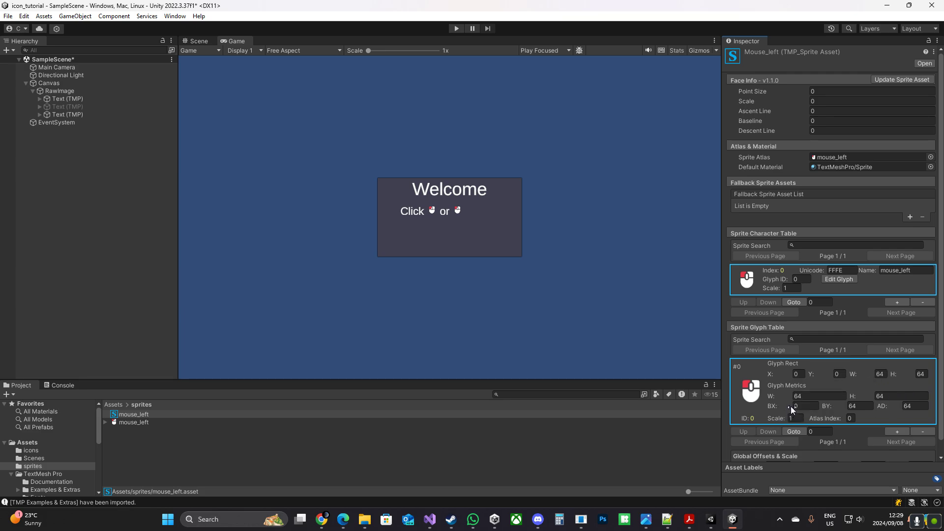
pyautogui.moveTo(796, 409)
pyautogui.mouseDown()
pyautogui.moveTo(827, 406)
pyautogui.moveTo(789, 406)
pyautogui.mouseUp()
pyautogui.click(845, 406)
pyautogui.moveTo(866, 405); pyautogui.dragTo(648, 392)
pyautogui.moveTo(901, 407)
pyautogui.mouseDown()
pyautogui.moveTo(918, 406)
pyautogui.moveTo(893, 408)
pyautogui.mouseUp()
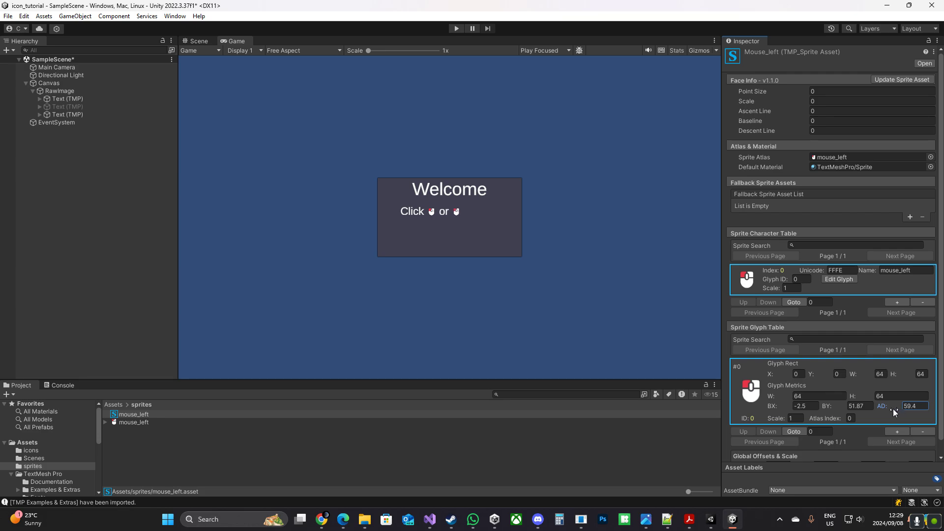
pyautogui.click(786, 418)
pyautogui.write('1.4')
pyautogui.click(625, 339)
# Step: Import sprite_sheet.png from File Explorer into the sprites folder
pyautogui.click(199, 447)
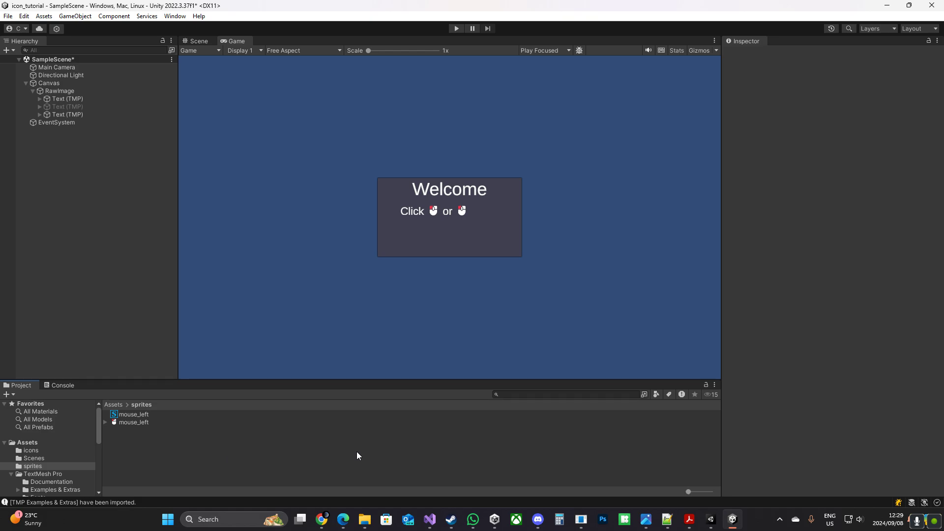
pyautogui.click(364, 519)
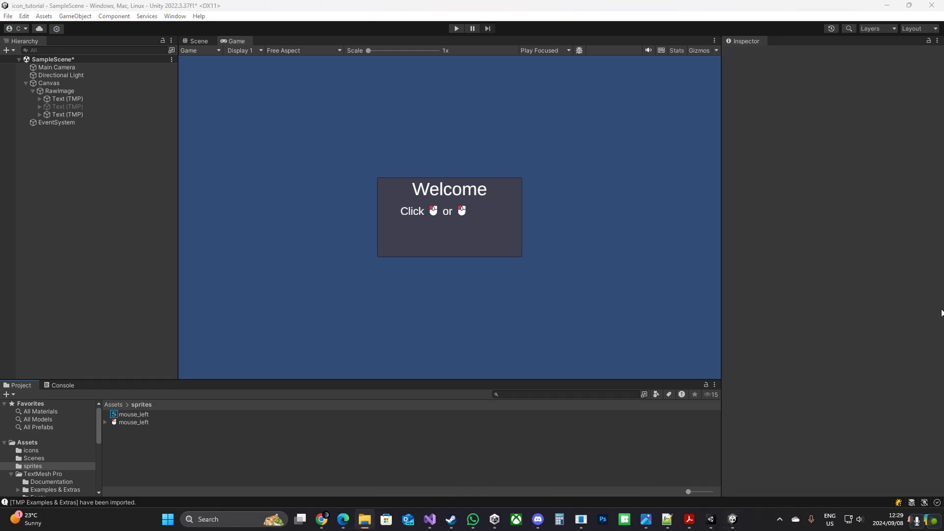
pyautogui.moveTo(943, 423); pyautogui.dragTo(158, 446)
# Step: Preview sprite_sheet's mouse, SPACE, ALT and SHIFT icons in Photos, then close the viewer
pyautogui.doubleClick(136, 430)
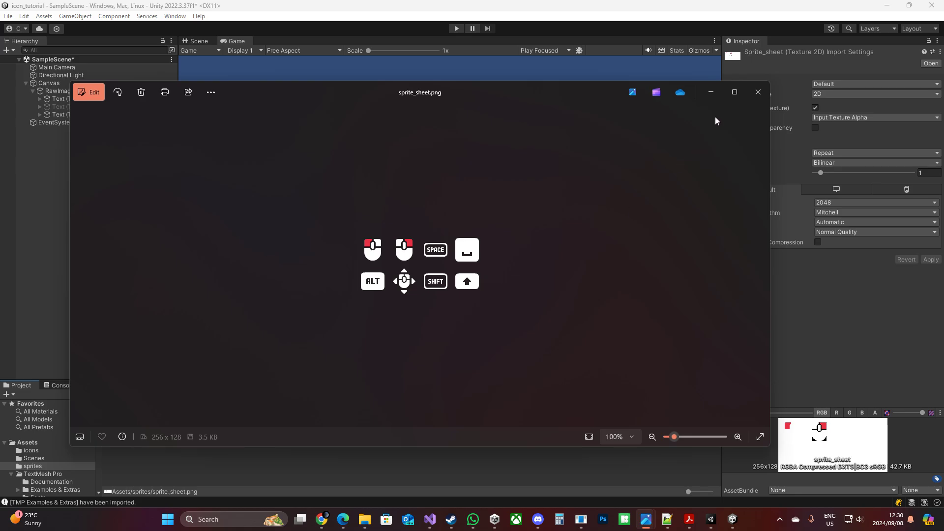
pyautogui.click(757, 91)
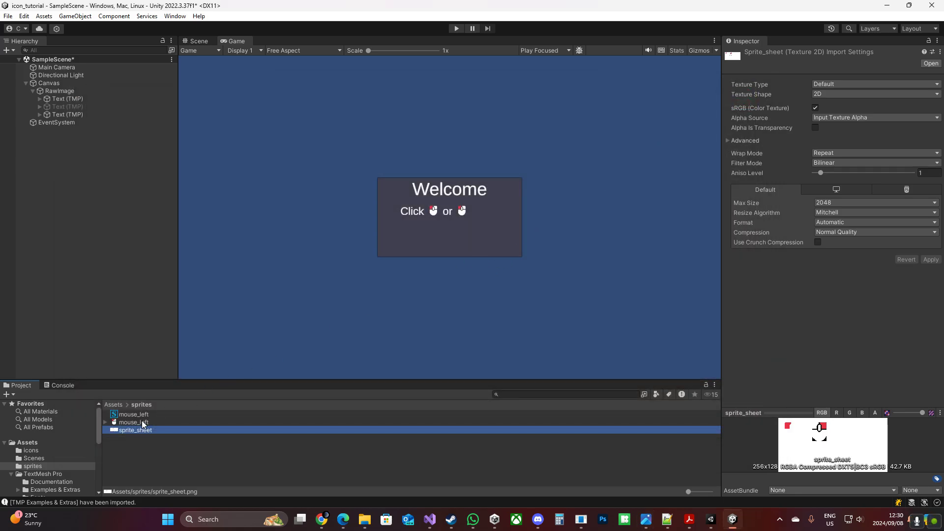
# Step: Set sprite_sheet's Texture Type to Sprite (2D and UI) and Sprite Mode to Multiple
pyautogui.press('Up')
pyautogui.press('Down')
pyautogui.click(837, 86)
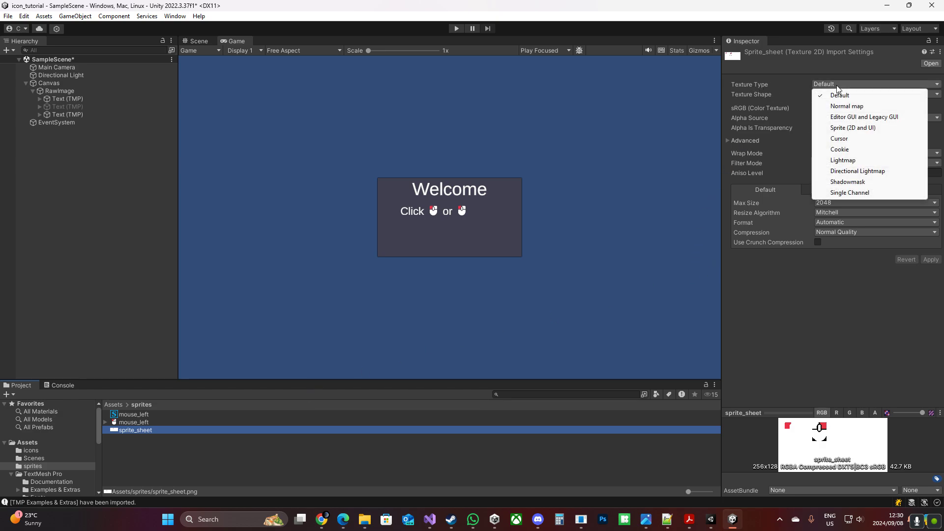
pyautogui.click(847, 128)
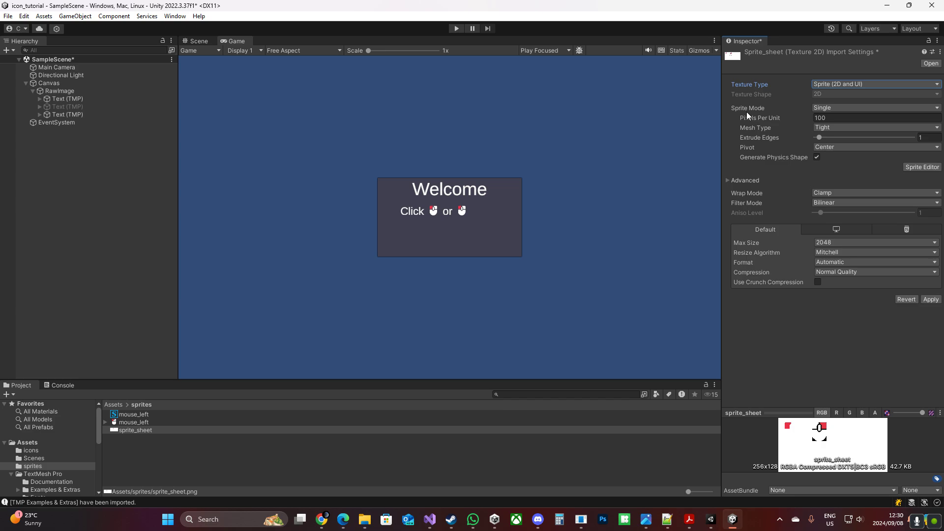
pyautogui.click(831, 106)
pyautogui.click(832, 128)
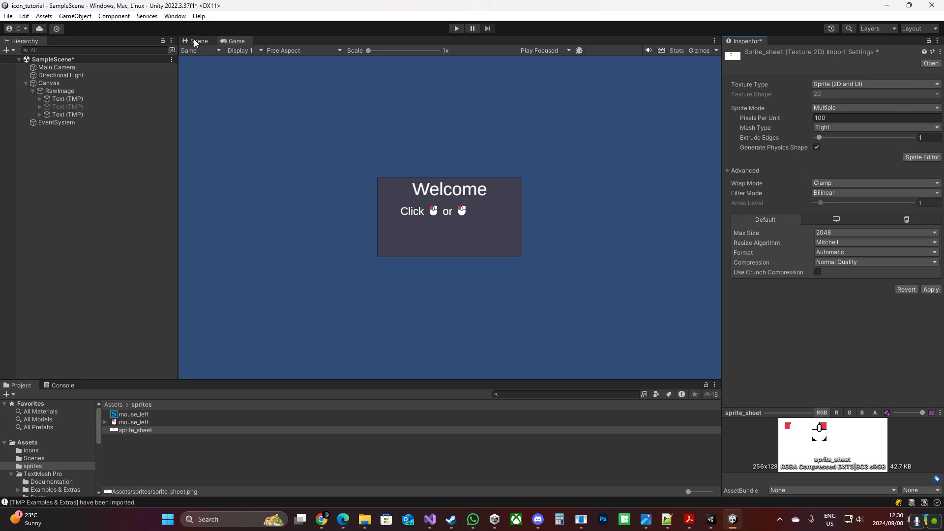
pyautogui.click(174, 16)
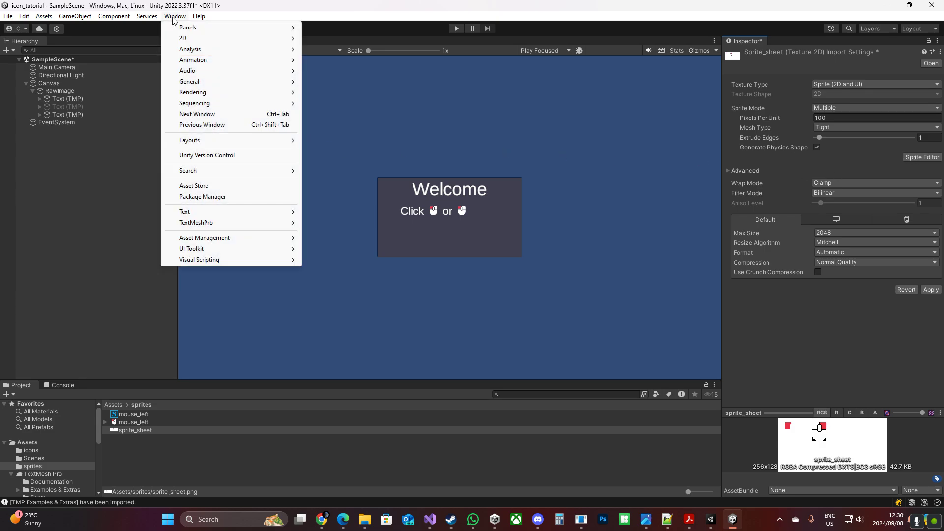
pyautogui.click(206, 196)
pyautogui.click(227, 159)
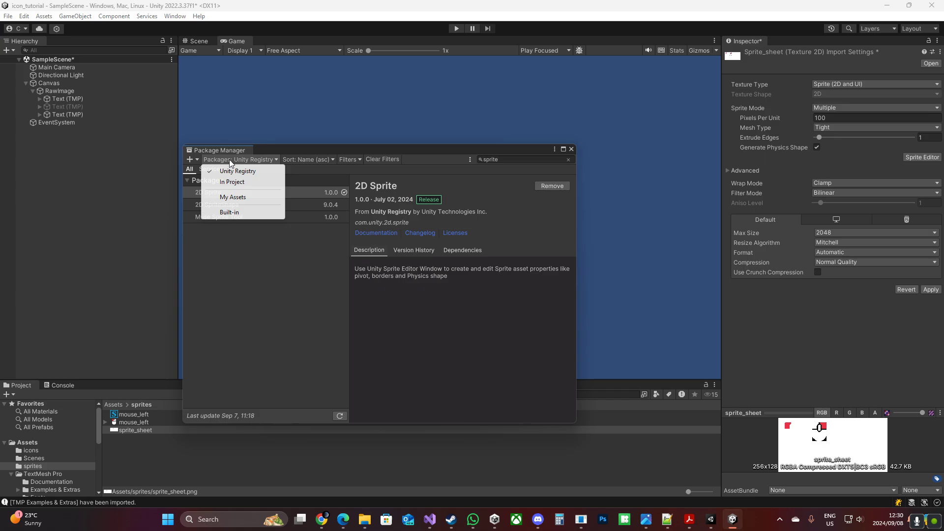
pyautogui.click(230, 172)
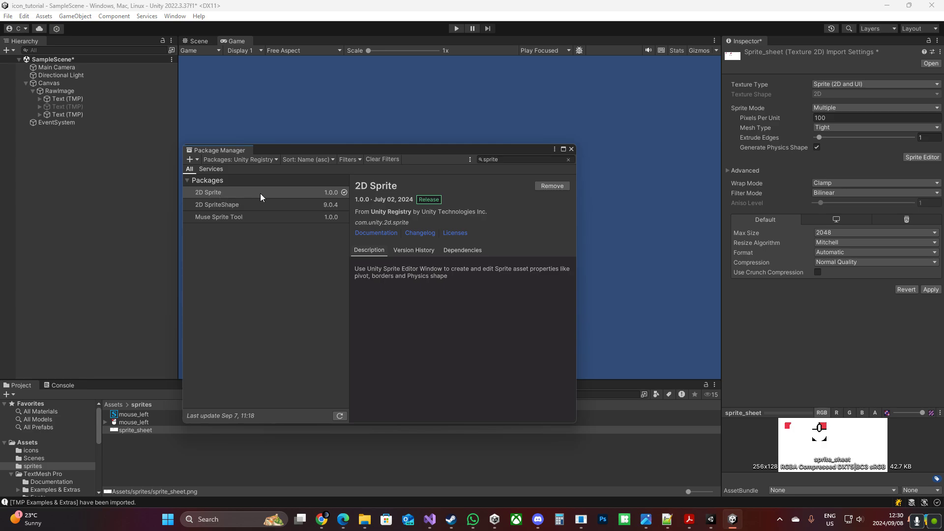
pyautogui.click(571, 149)
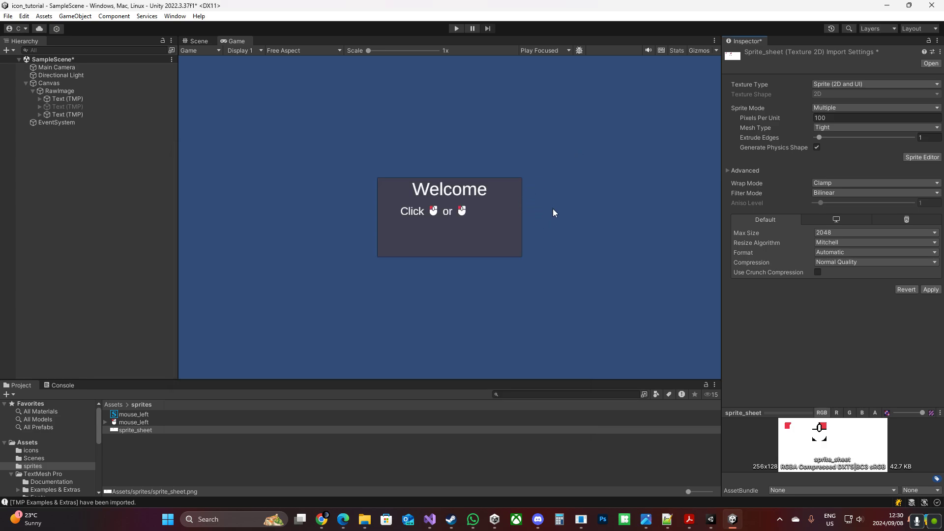
# Step: Slice sprite_sheet into a 64×64 grid in the Sprite Editor and apply the changes
pyautogui.click(919, 157)
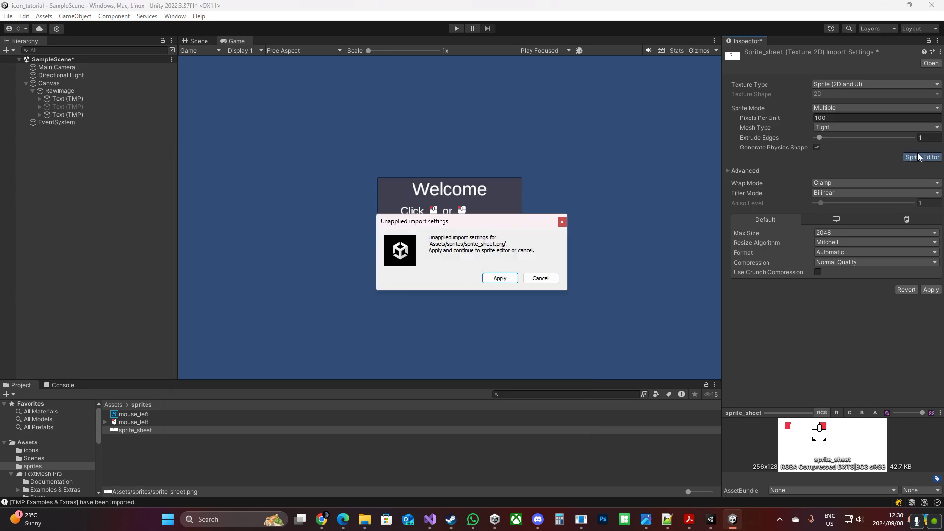
pyautogui.click(507, 276)
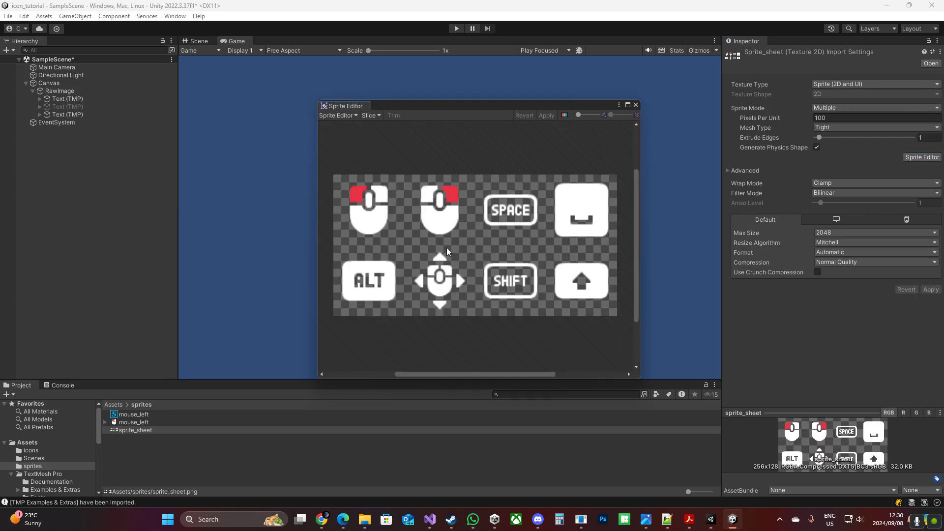
pyautogui.moveTo(419, 108); pyautogui.dragTo(383, 93)
pyautogui.click(334, 101)
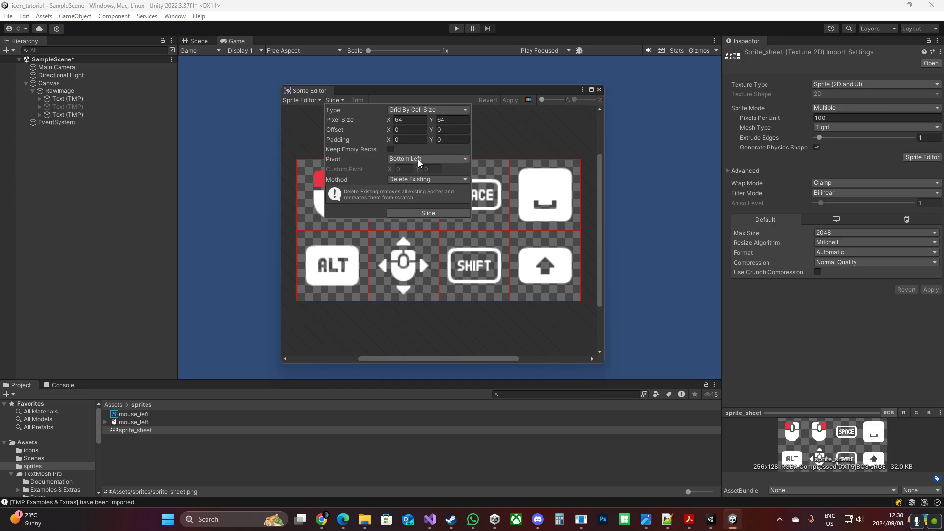
pyautogui.click(422, 213)
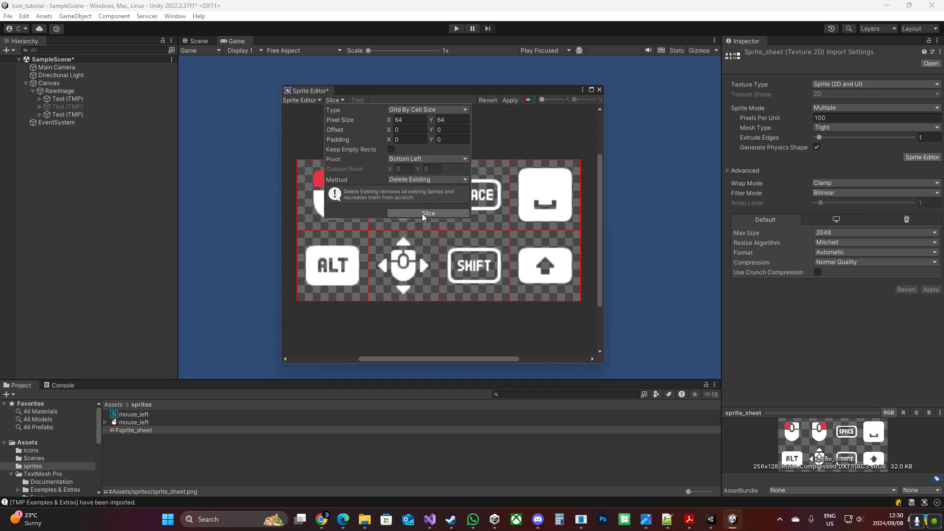
pyautogui.click(600, 89)
pyautogui.click(462, 276)
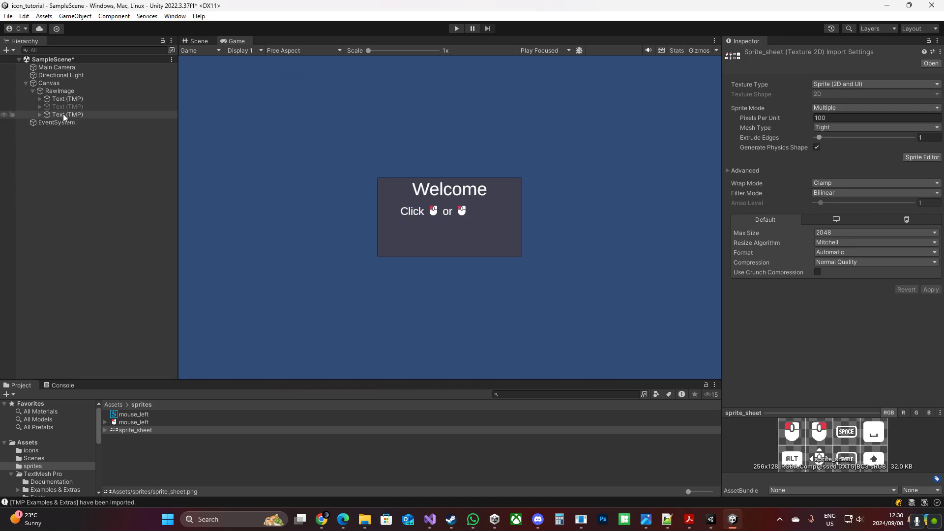
pyautogui.click(63, 114)
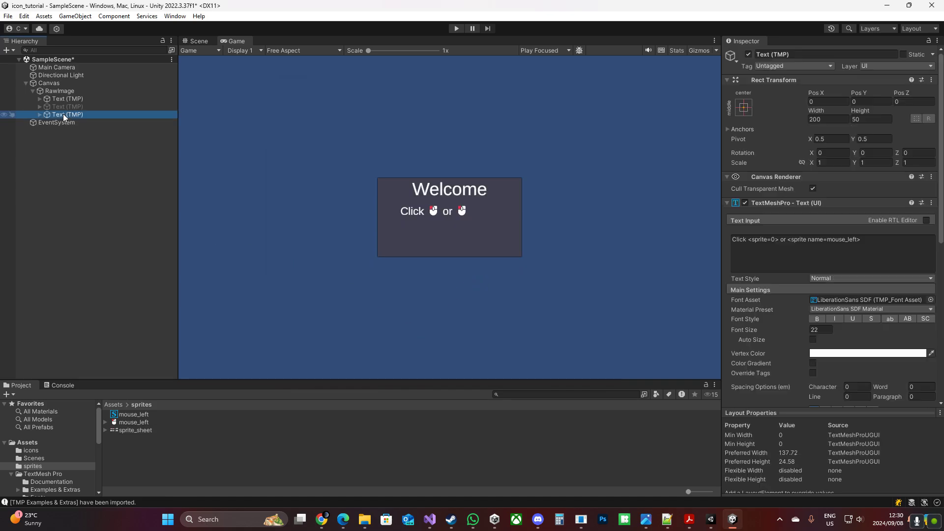
# Step: Create a TextMeshPro Sprite Asset named sprite_sheet from the sprite_sheet texture
pyautogui.click(146, 430)
pyautogui.rightClick(146, 430)
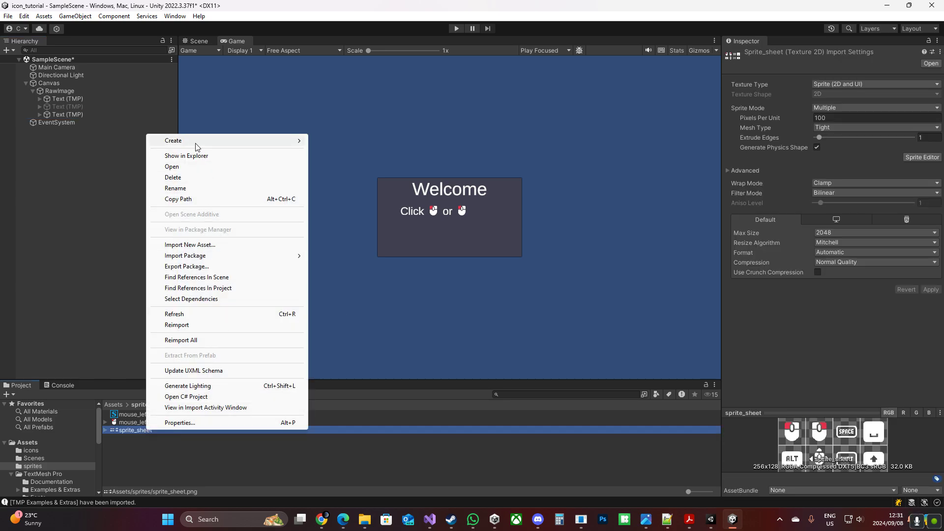
pyautogui.moveTo(196, 142)
pyautogui.moveTo(343, 172)
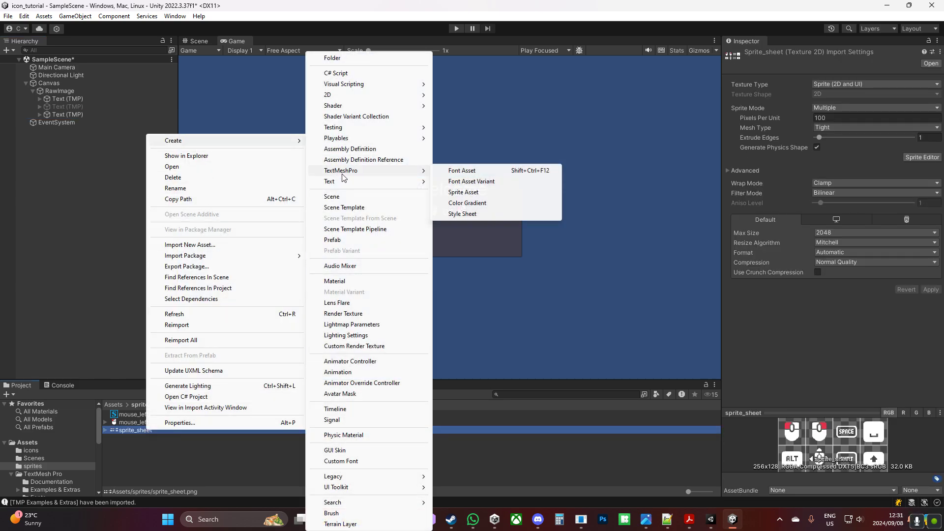
pyautogui.click(464, 192)
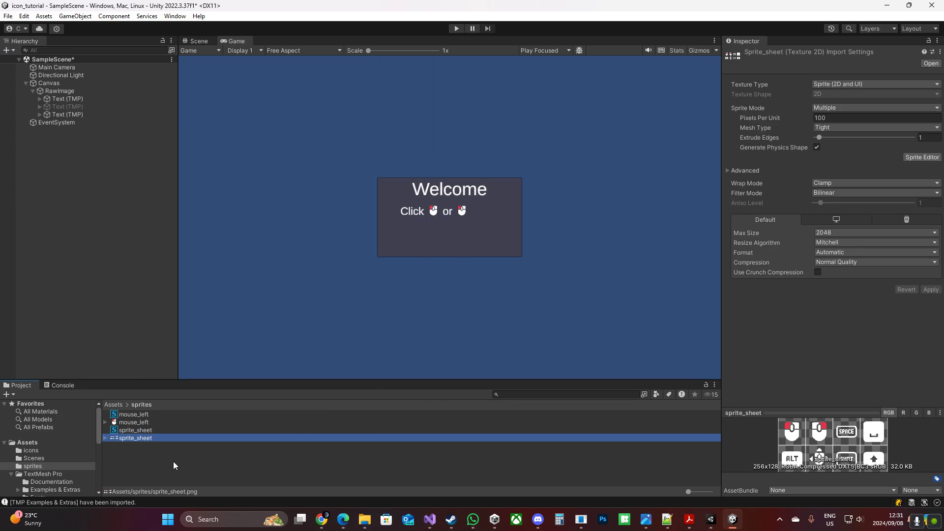
pyautogui.click(137, 430)
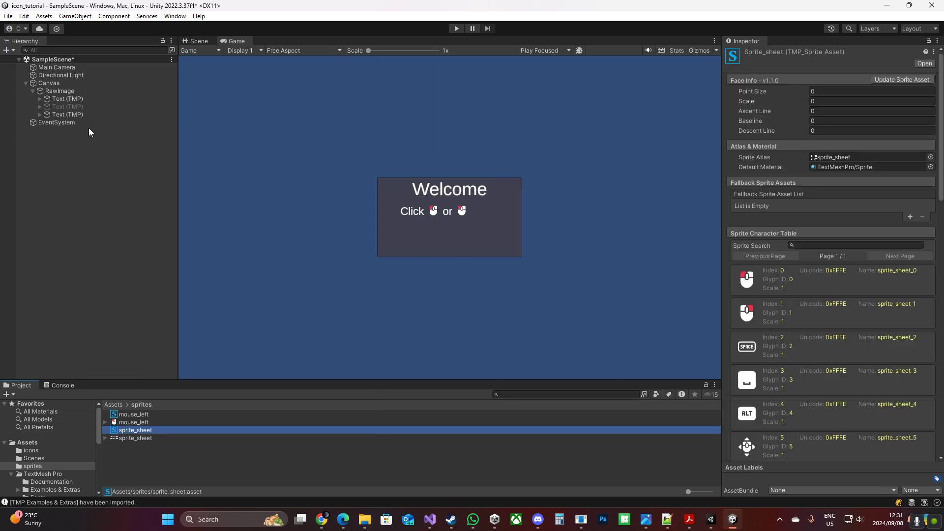
# Step: Assign sprite_sheet as the third Text (TMP) object's Sprite Asset
pyautogui.click(67, 115)
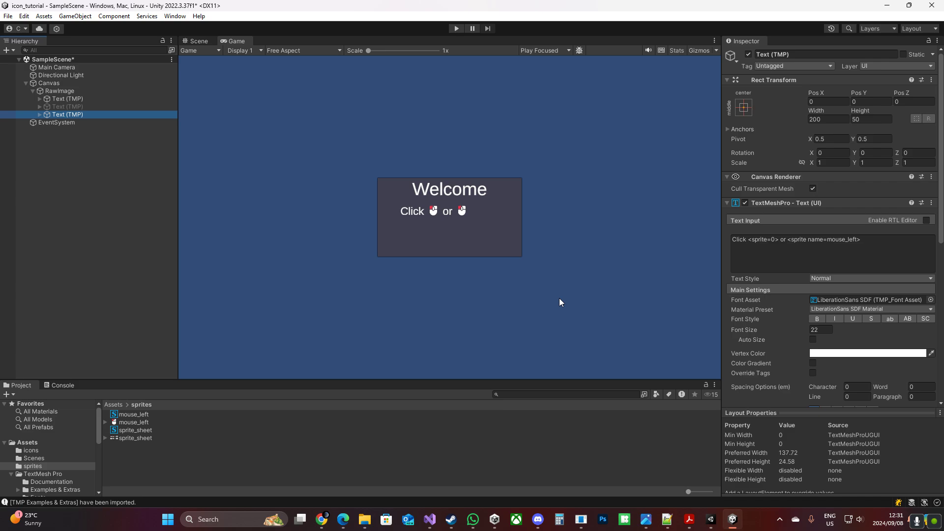
pyautogui.scroll(-10, 802, 281)
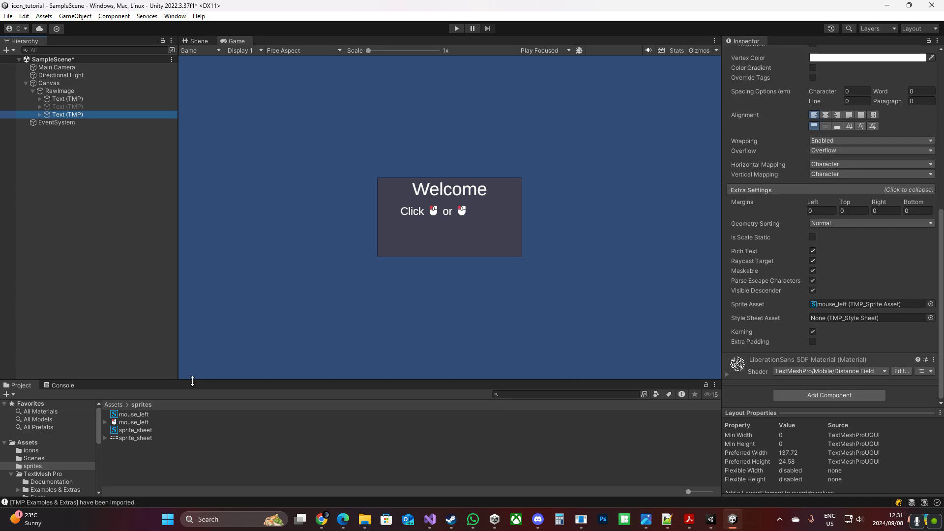
pyautogui.moveTo(144, 433); pyautogui.dragTo(868, 305)
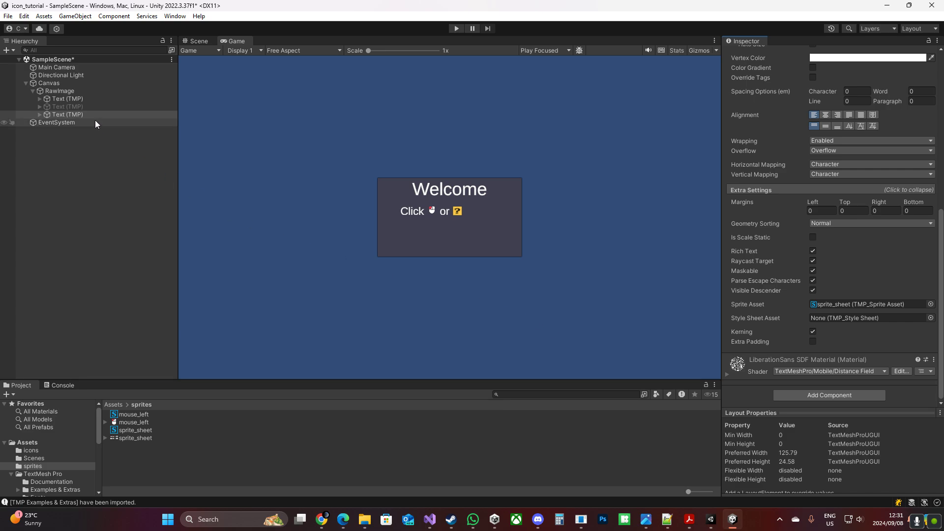
pyautogui.click(40, 116)
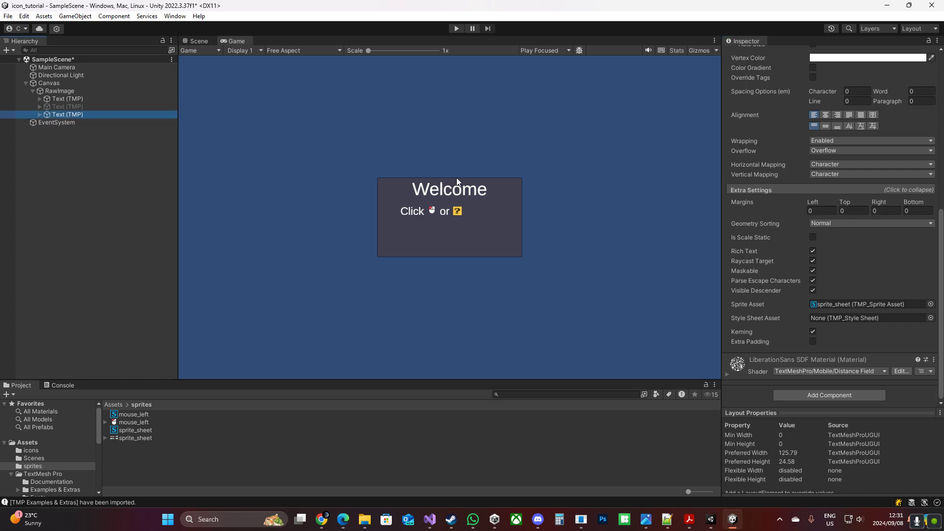
pyautogui.scroll(10, 786, 255)
# Step: Edit the text to read 'Click <sprite=0> or <sprite=1>' with '<sprite=2>' on the next line
pyautogui.click(869, 211)
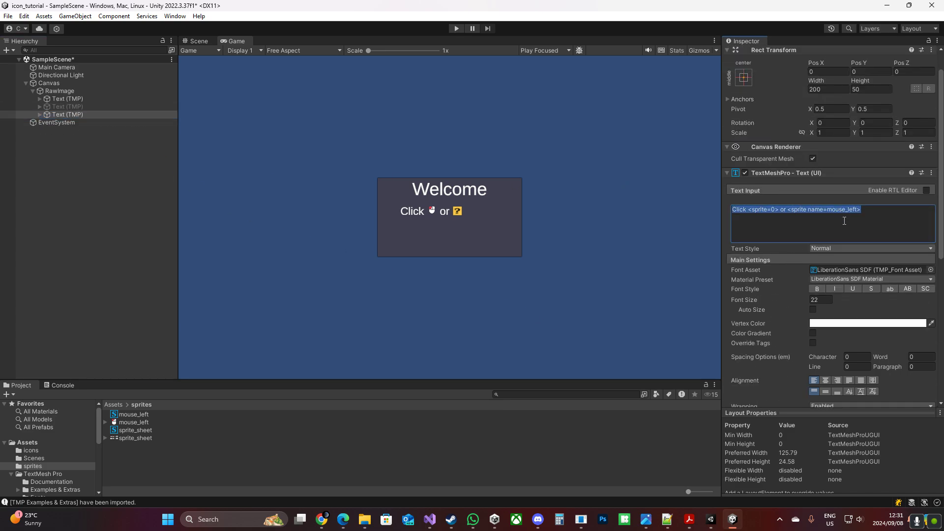
pyautogui.click(869, 211)
pyautogui.click(870, 211)
pyautogui.click(871, 210)
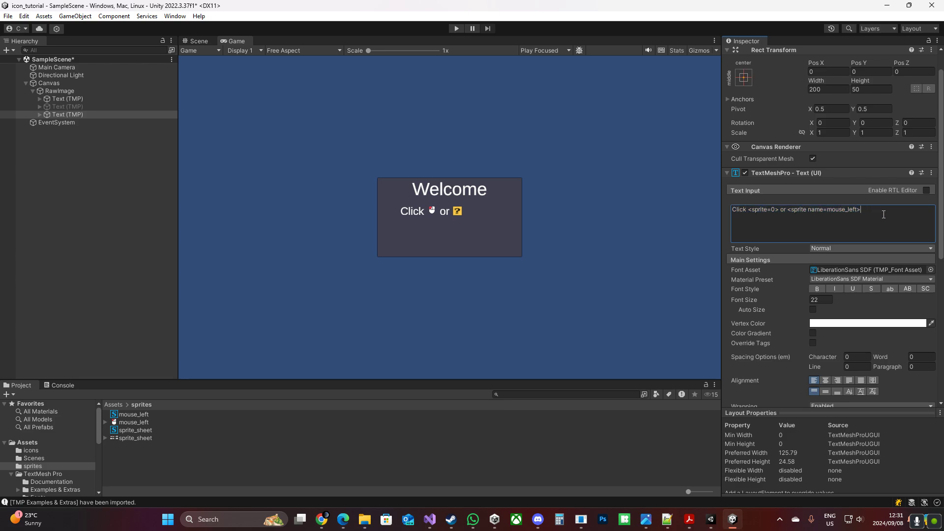
pyautogui.hotkey('shift', 'Left')
pyautogui.hotkey('shift', 'Left')
pyautogui.hotkey('shift', 'Left')
pyautogui.hotkey('shift', 'Left')
pyautogui.hotkey('shift', 'Left')
pyautogui.hotkey('shift', 'Left')
pyautogui.hotkey('shift', 'Left')
pyautogui.hotkey('shift', 'Left')
pyautogui.hotkey('shift', 'Left')
pyautogui.hotkey('shift', 'Left')
pyautogui.hotkey('shift', 'Left')
pyautogui.hotkey('shift', 'Left')
pyautogui.hotkey('shift', 'Left')
pyautogui.hotkey('shift', 'Left')
pyautogui.hotkey('shift', 'Left')
pyautogui.hotkey('shift', 'Left')
pyautogui.hotkey('shift', 'Left')
pyautogui.hotkey('shift', 'Left')
pyautogui.hotkey('shift', 'Right')
pyautogui.write('=1')
pyautogui.write('> ')
pyautogui.write('<sprite=')
pyautogui.write('2')
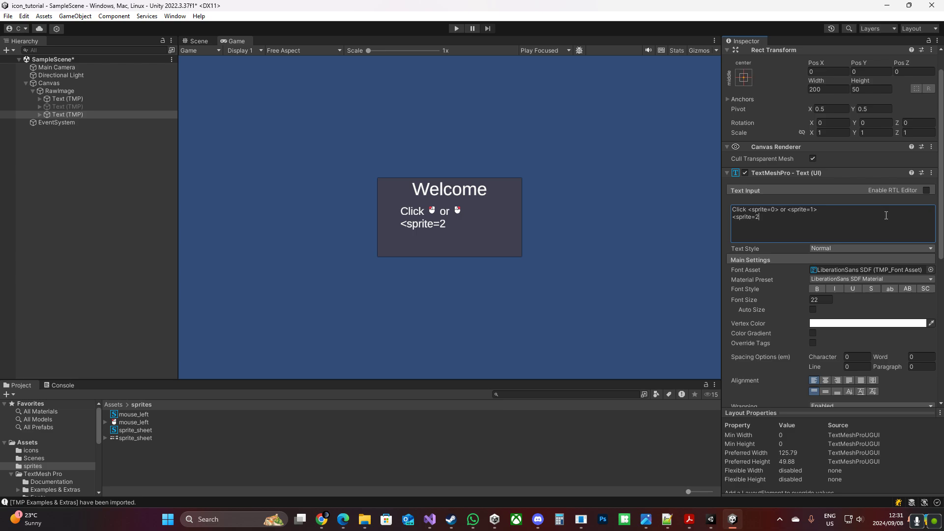
pyautogui.write('>')
# Step: Show the sprite_sheet asset's eight-glyph table and its Global Offsets & Scale settings
pyautogui.click(138, 432)
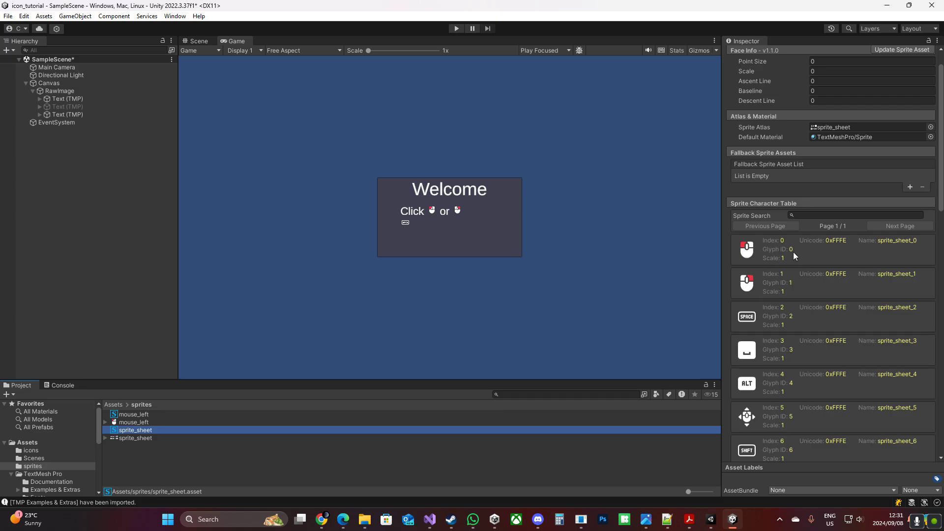
pyautogui.scroll(-10, 825, 319)
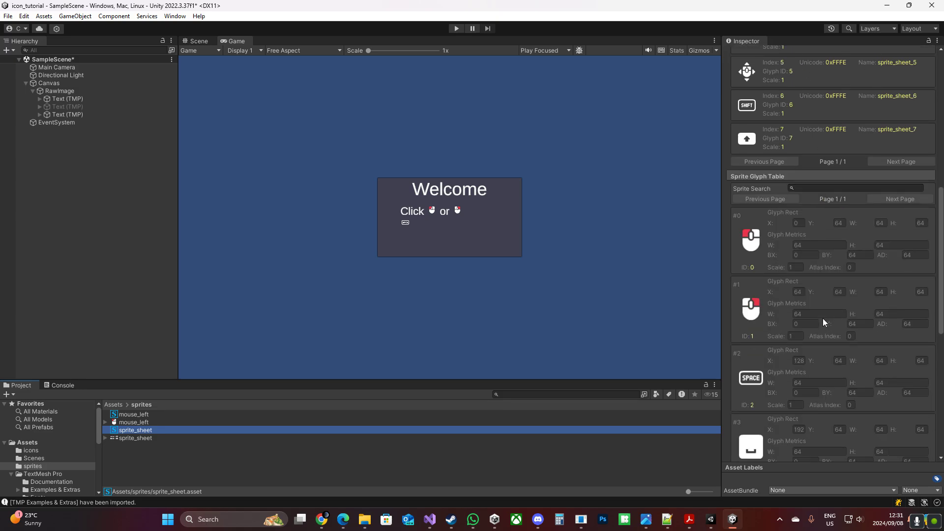
pyautogui.scroll(-3, 817, 336)
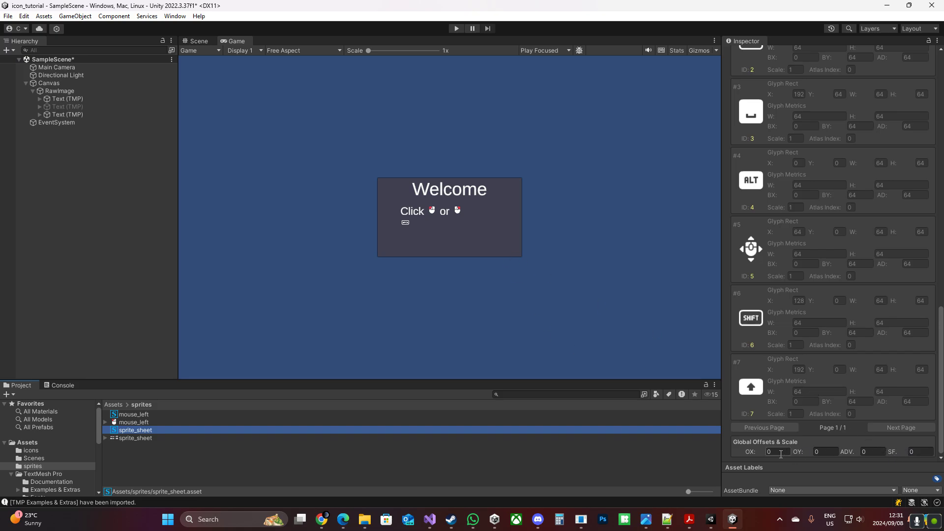
# Step: Set sprite_sheet's global offsets to OX -1.11, OY 54.49 and scale 1.37
pyautogui.moveTo(763, 453)
pyautogui.mouseDown()
pyautogui.moveTo(801, 450)
pyautogui.moveTo(529, 420)
pyautogui.moveTo(826, 445)
pyautogui.moveTo(748, 449)
pyautogui.mouseUp()
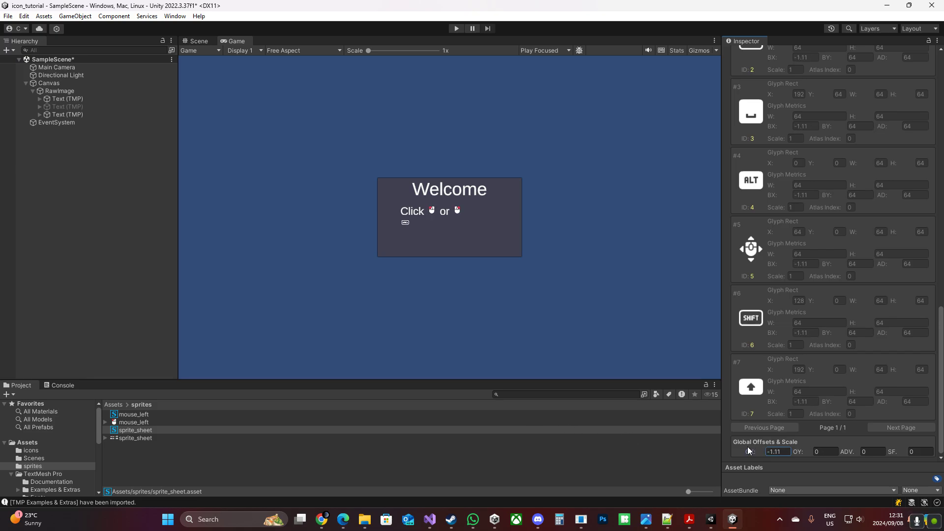
pyautogui.moveTo(811, 453); pyautogui.dragTo(756, 448)
pyautogui.click(814, 452)
pyautogui.press('BackSpace')
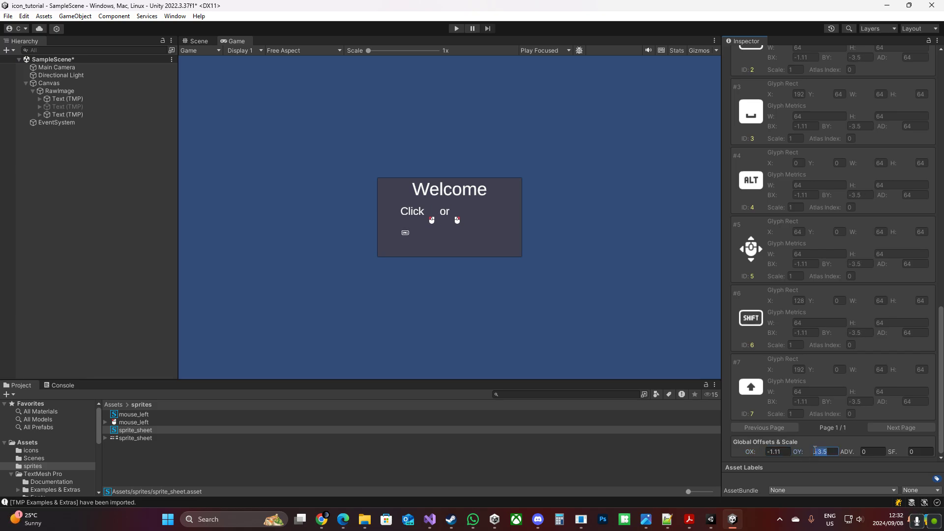
pyautogui.write('21.89')
pyautogui.moveTo(323, 392); pyautogui.dragTo(784, 279)
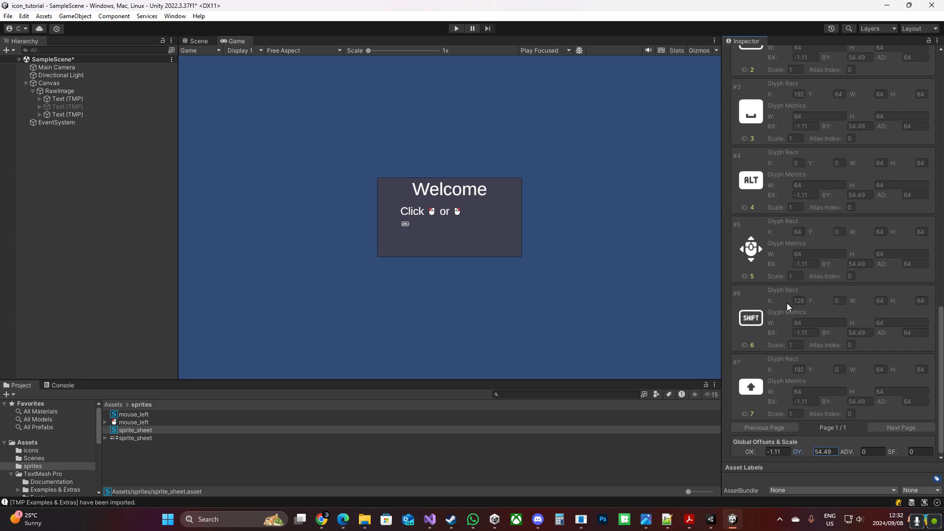
pyautogui.moveTo(906, 453)
pyautogui.mouseDown()
pyautogui.moveTo(923, 452)
pyautogui.moveTo(915, 452)
pyautogui.mouseUp()
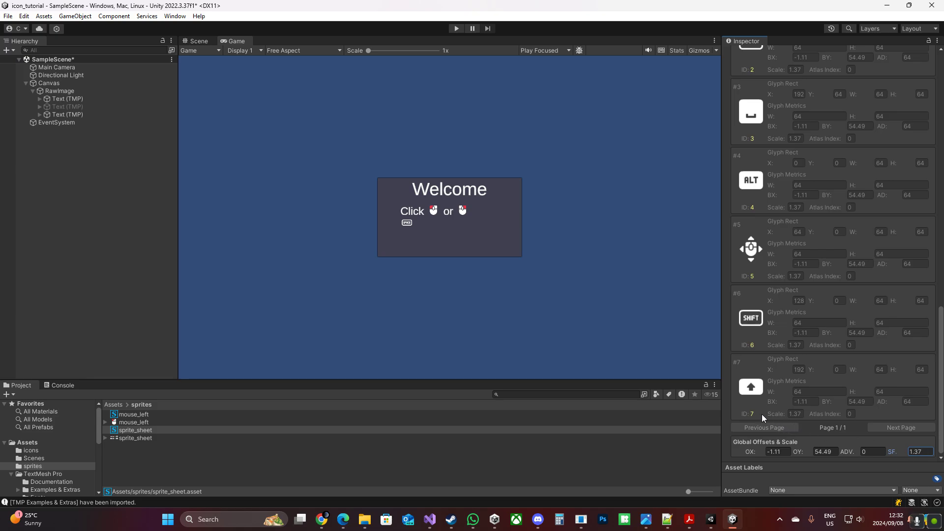
pyautogui.scroll(4, 789, 374)
pyautogui.scroll(2, 790, 374)
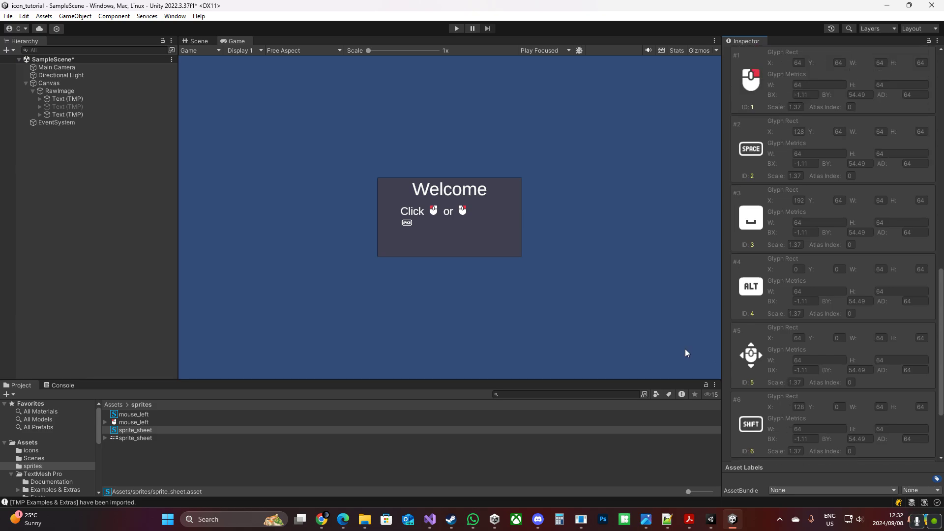
# Step: Give the SPACE glyph (#2) scale 2.02 and vertical offset BY 48.46
pyautogui.scroll(3, 794, 300)
pyautogui.click(760, 190)
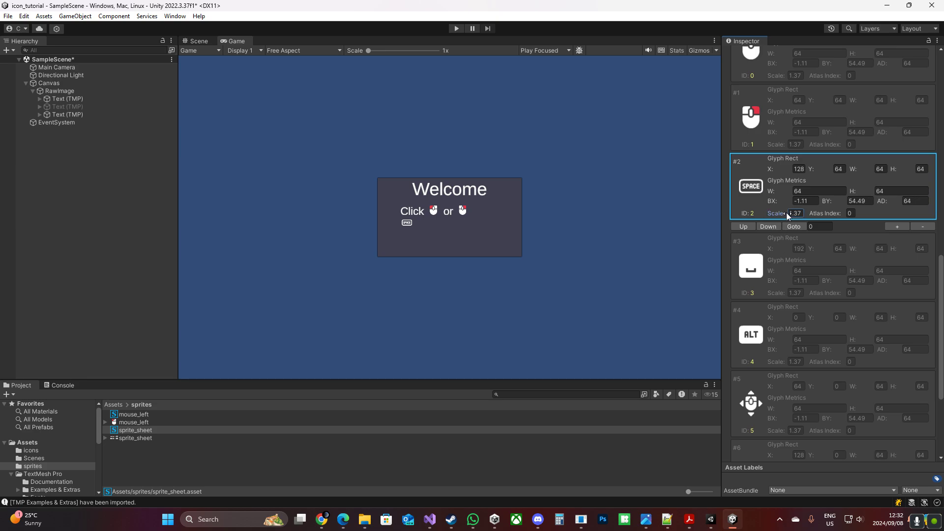
pyautogui.moveTo(789, 213); pyautogui.dragTo(798, 211)
pyautogui.click(843, 202)
pyautogui.moveTo(857, 199); pyautogui.dragTo(762, 206)
pyautogui.click(657, 256)
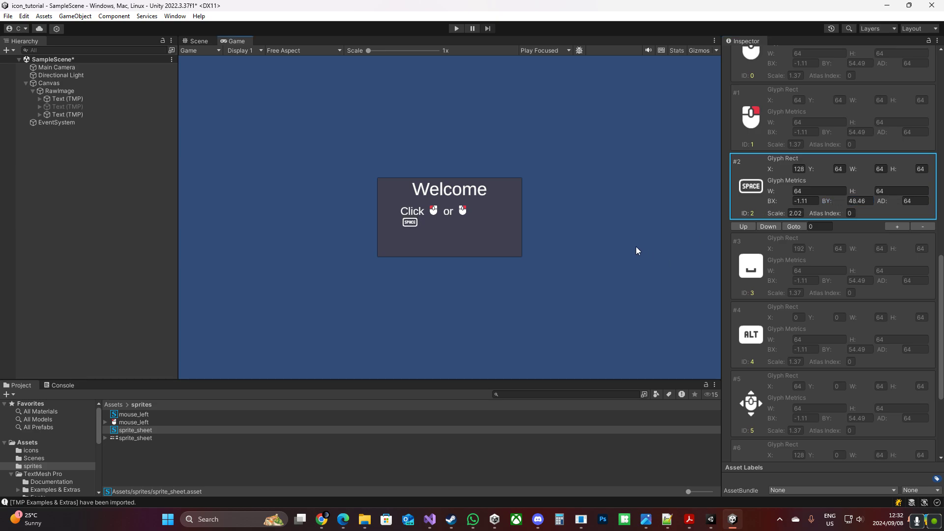